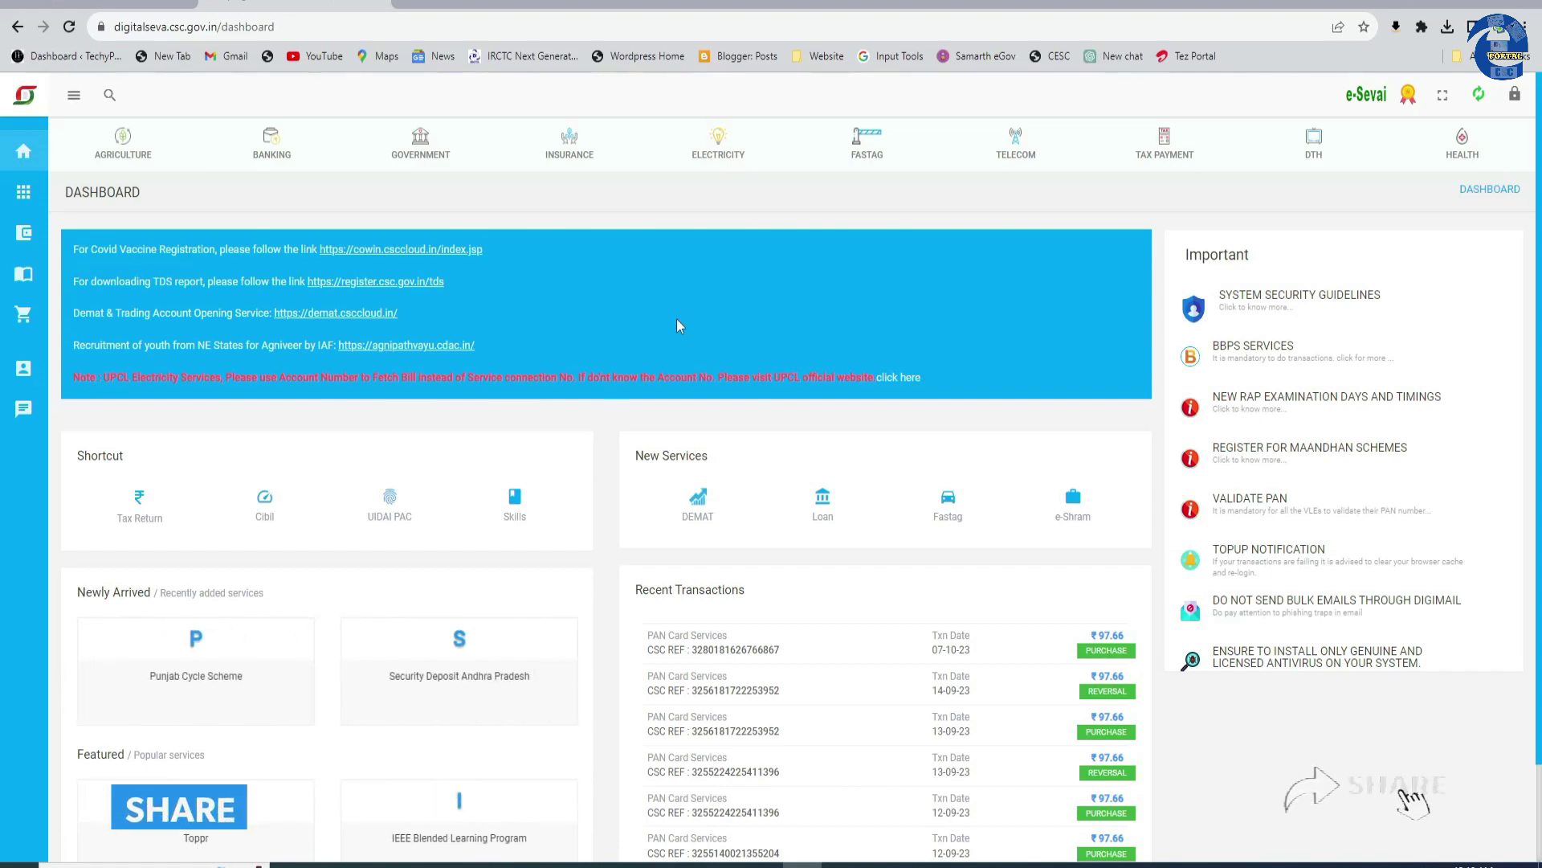
# Search the Digital Seva services for "aff" and open the Affidavits service under Government
pyautogui.scroll(-2, 676, 325)
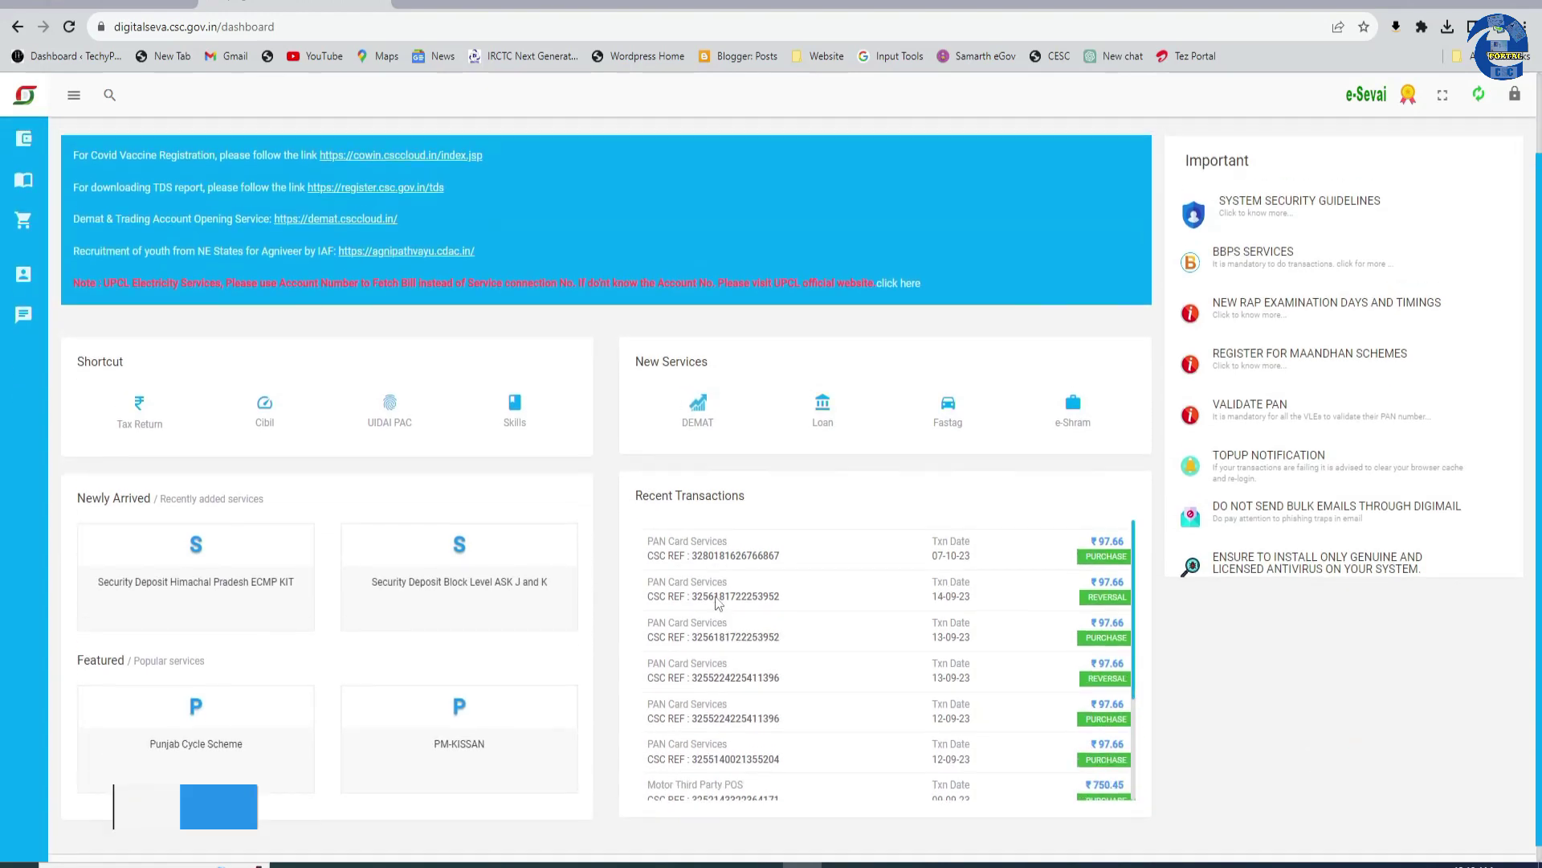
pyautogui.scroll(2, 637, 433)
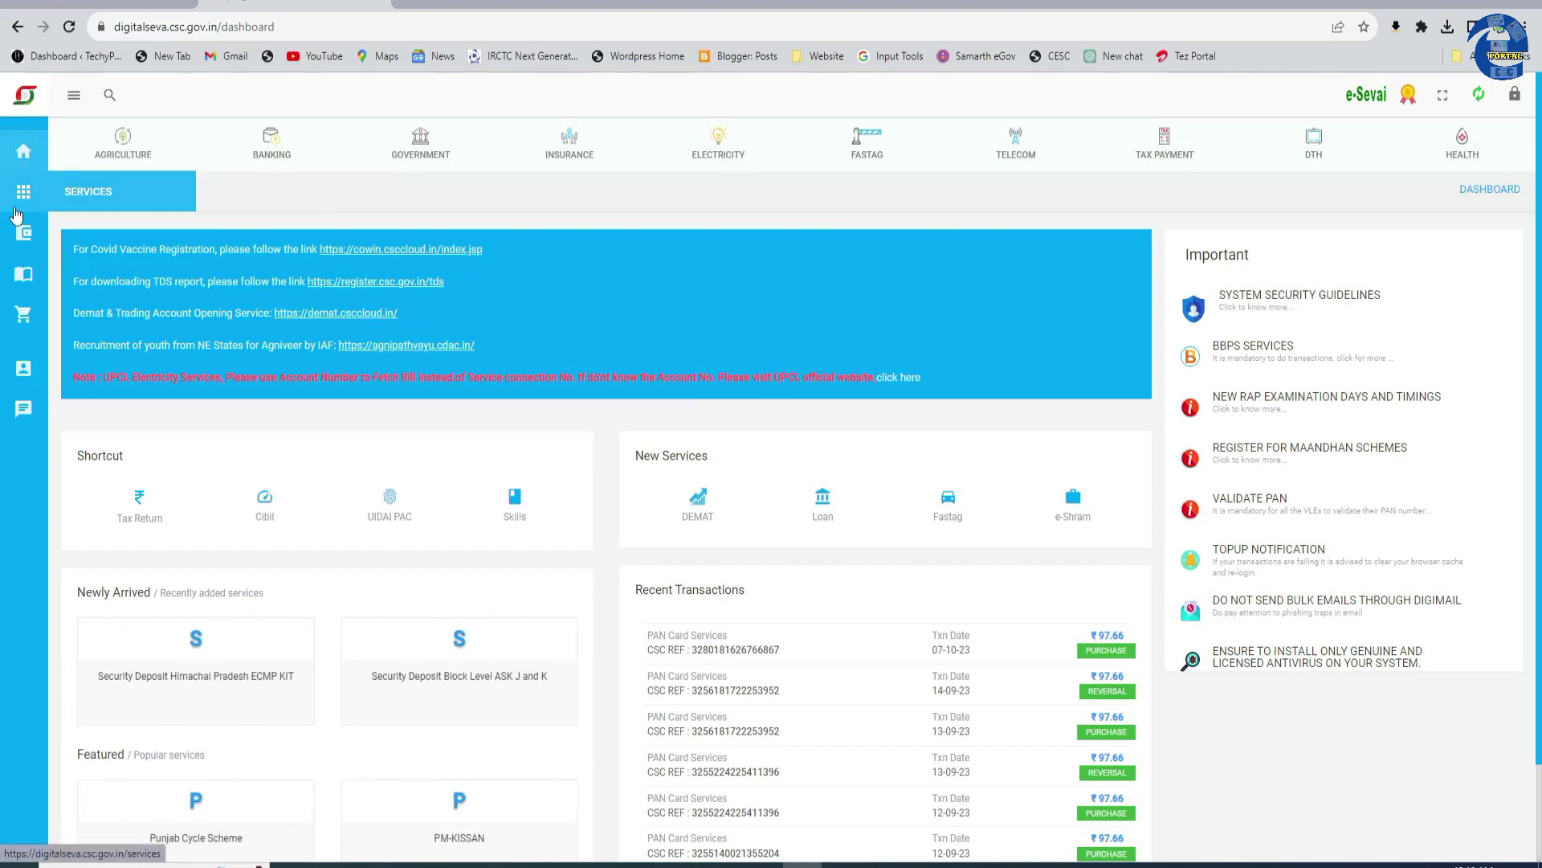
pyautogui.click(106, 97)
pyautogui.write('a')
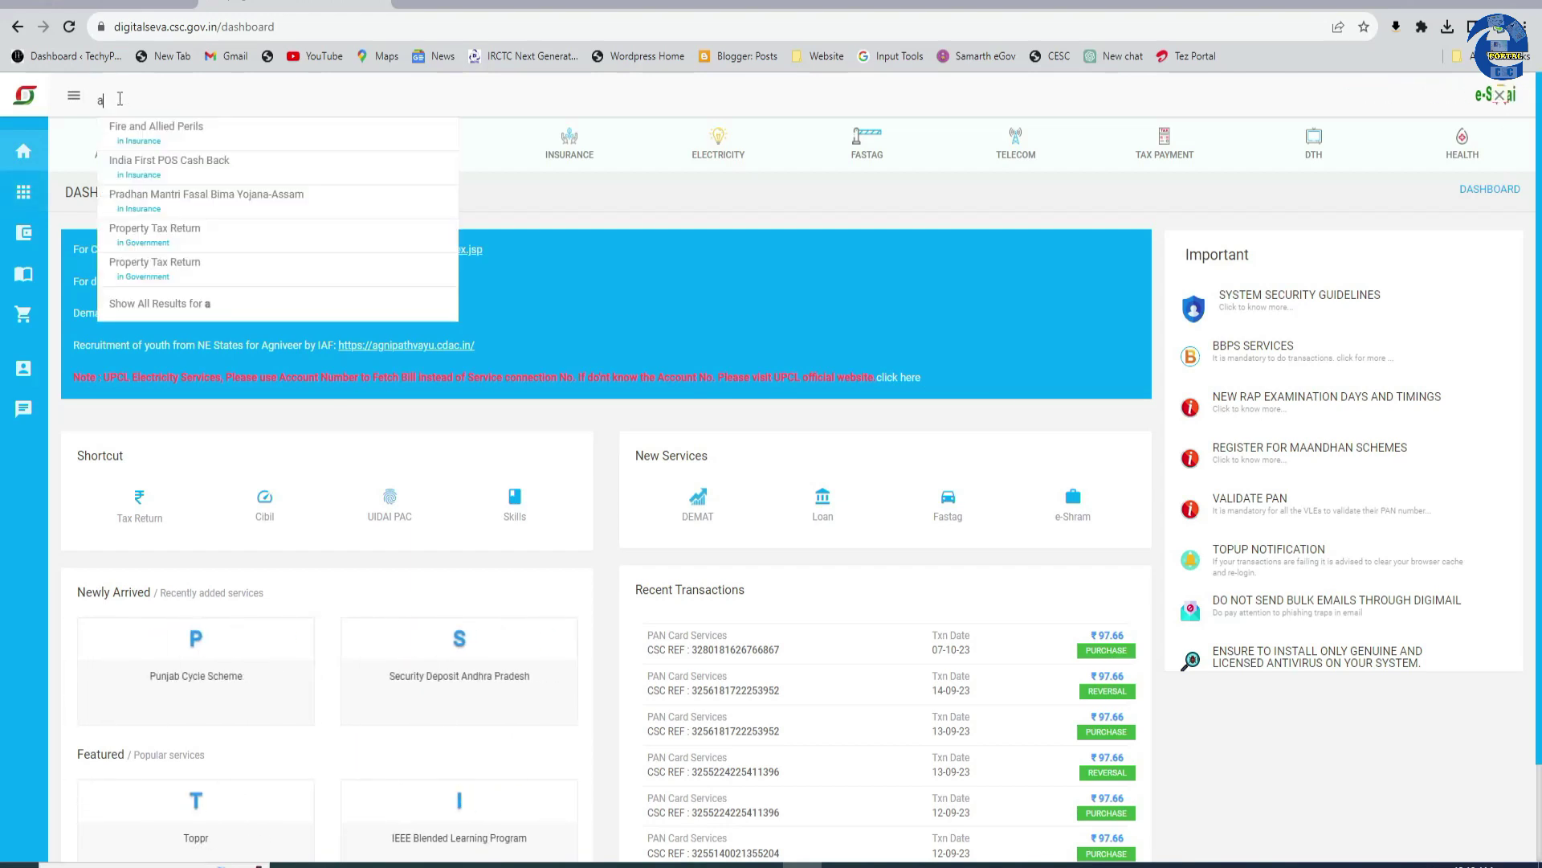
pyautogui.write('ff')
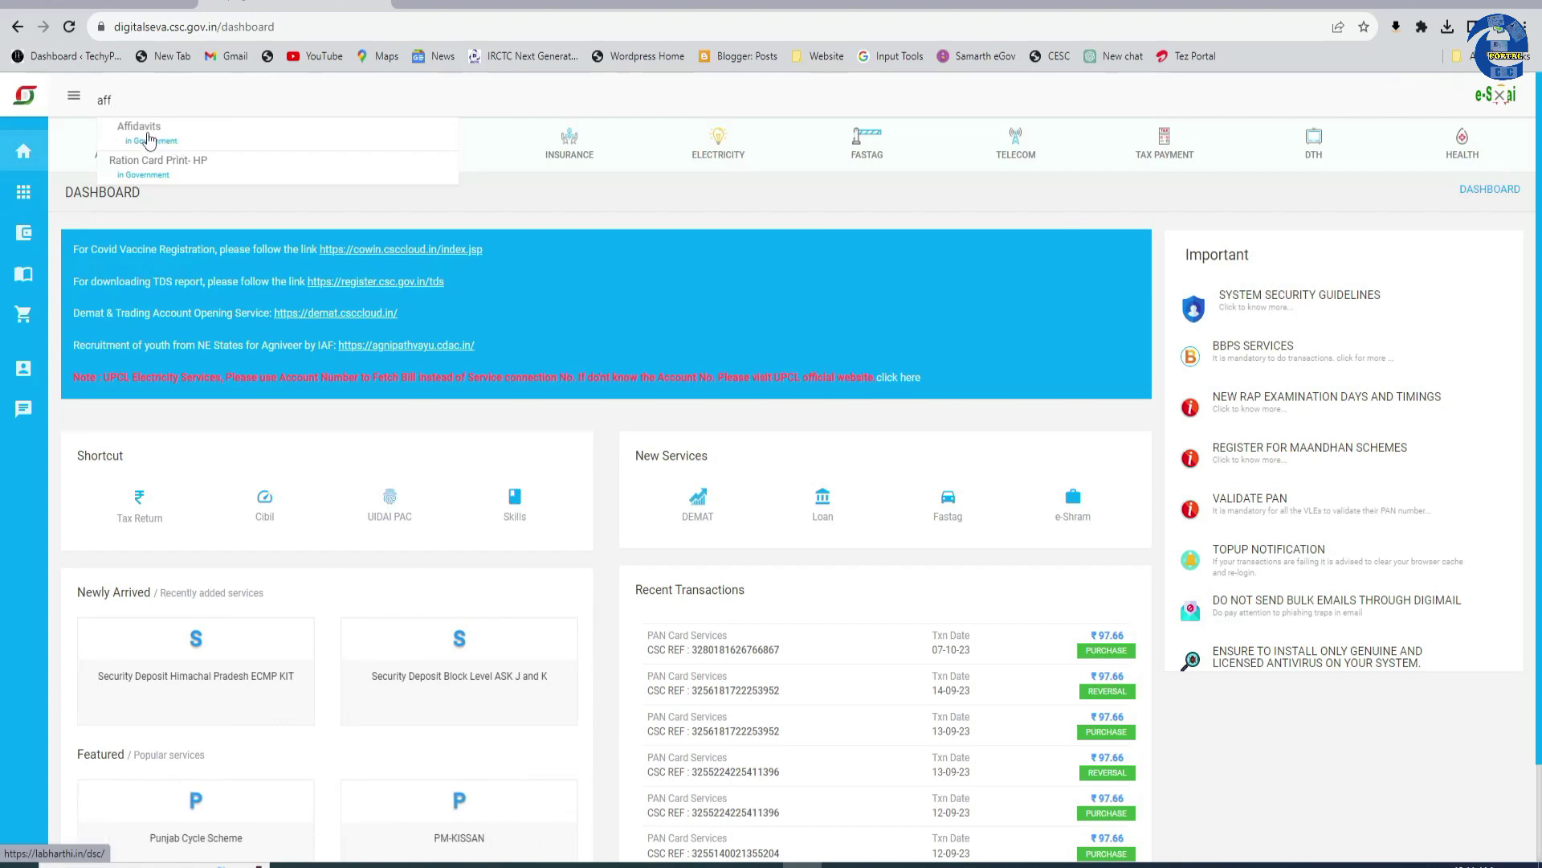
pyautogui.click(148, 141)
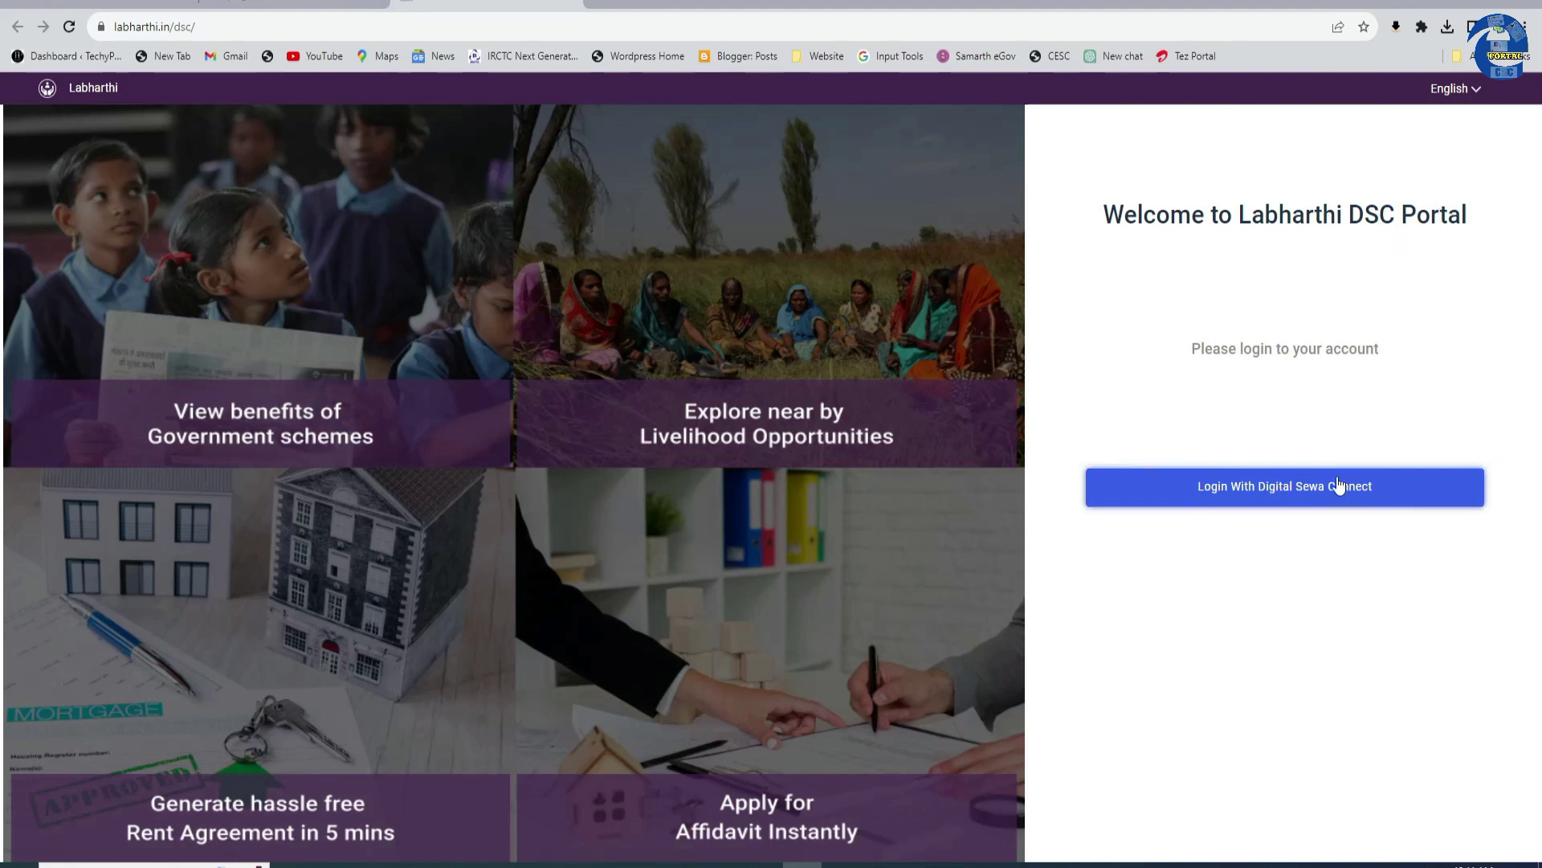
# Log in to the Labharthi DSC Portal with Digital Sewa Connect and start a new application
pyautogui.click(1275, 495)
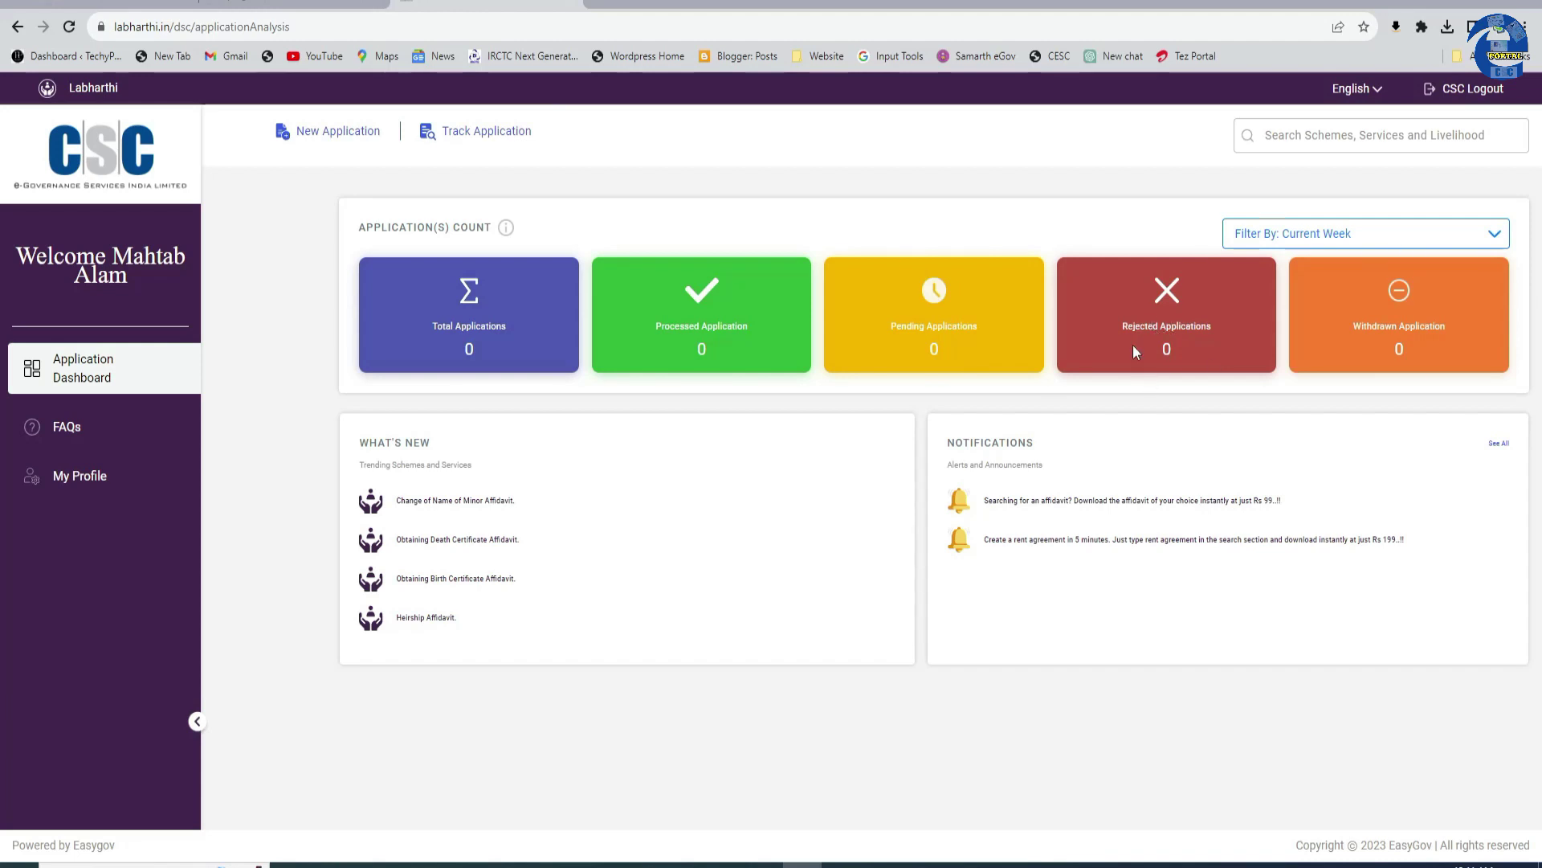
pyautogui.click(353, 141)
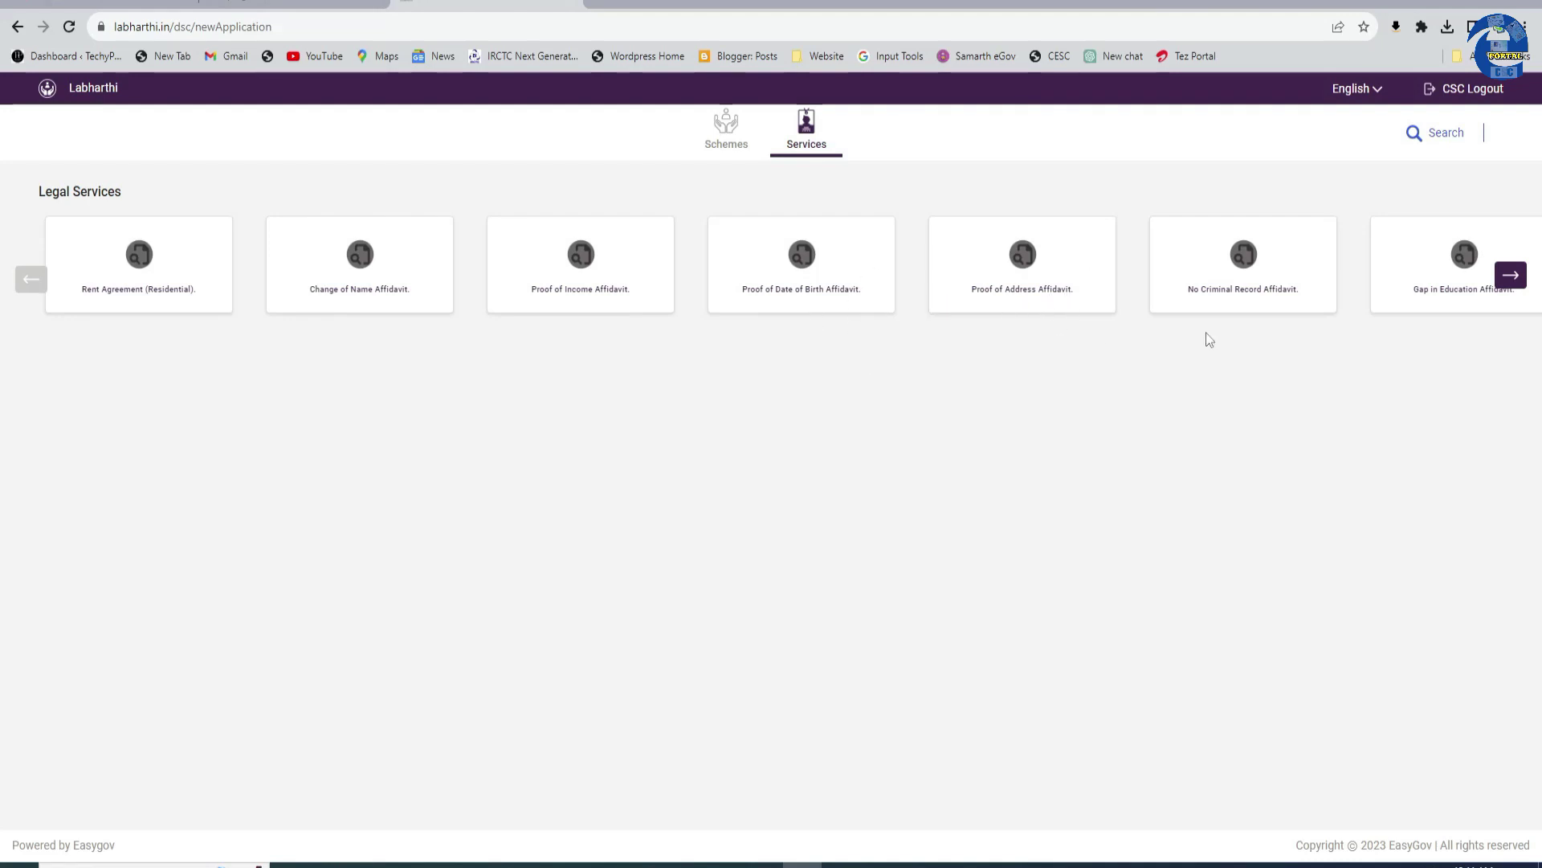
# Browse the Legal Services and choose the First Born Child Affidavit
pyautogui.click(1511, 276)
pyautogui.click(1511, 276)
pyautogui.click(1511, 276)
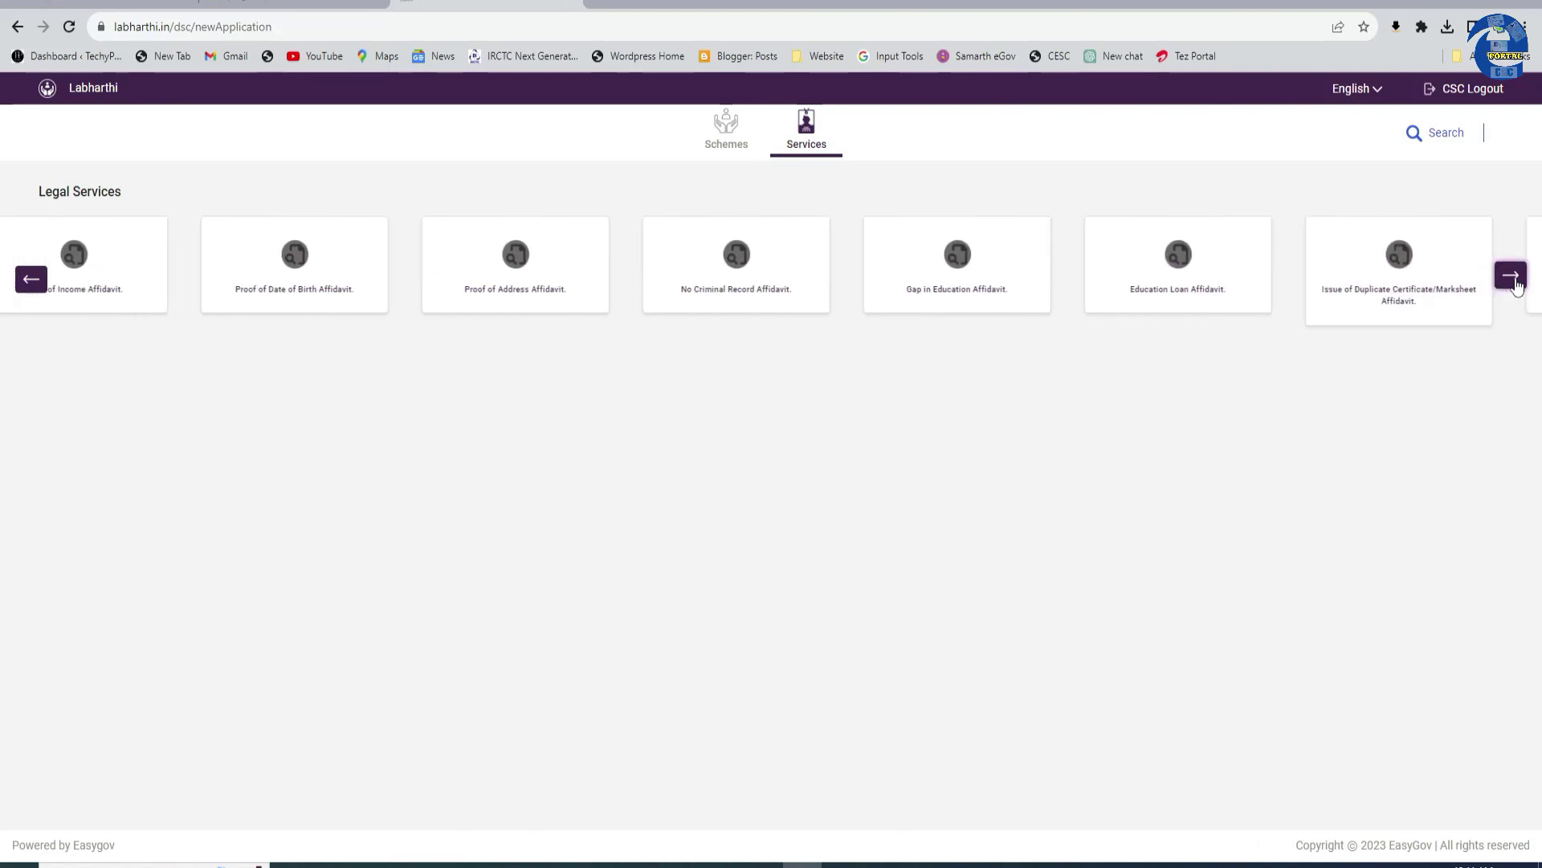
pyautogui.click(1511, 276)
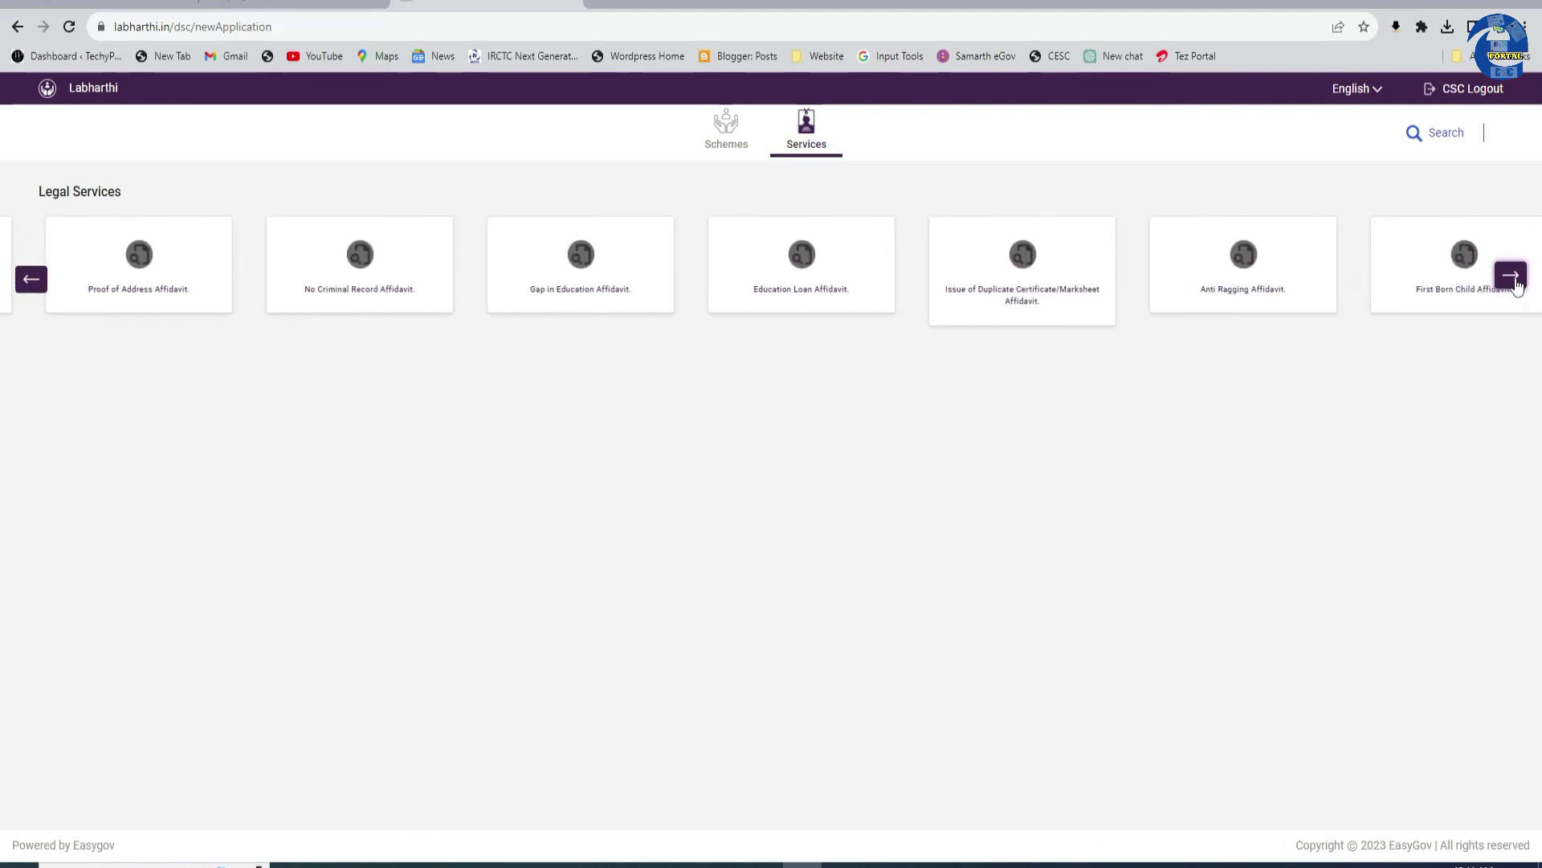
pyautogui.click(1513, 280)
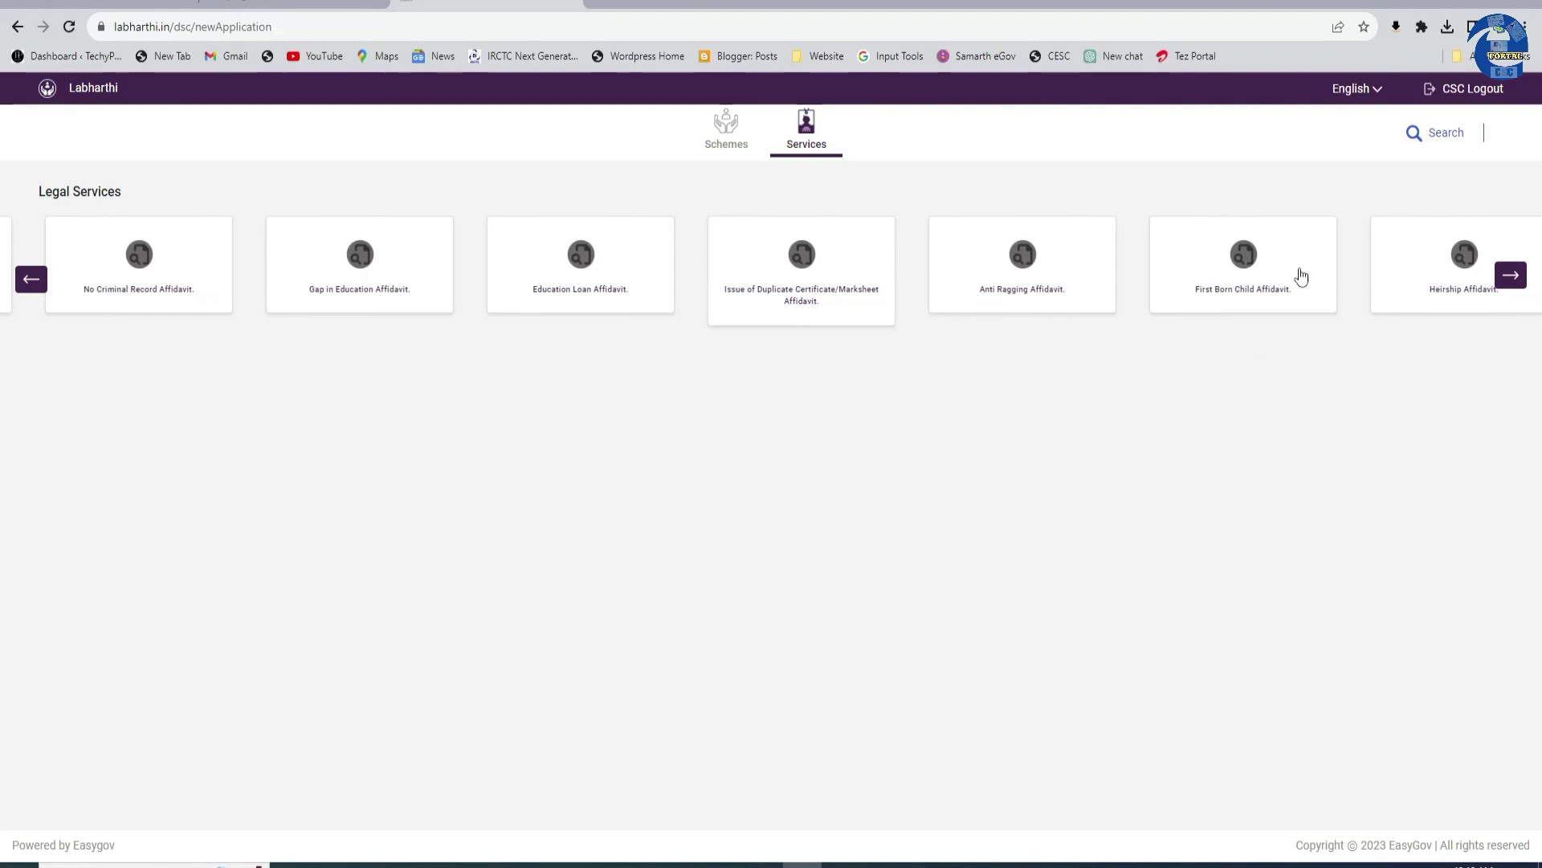
pyautogui.click(1220, 297)
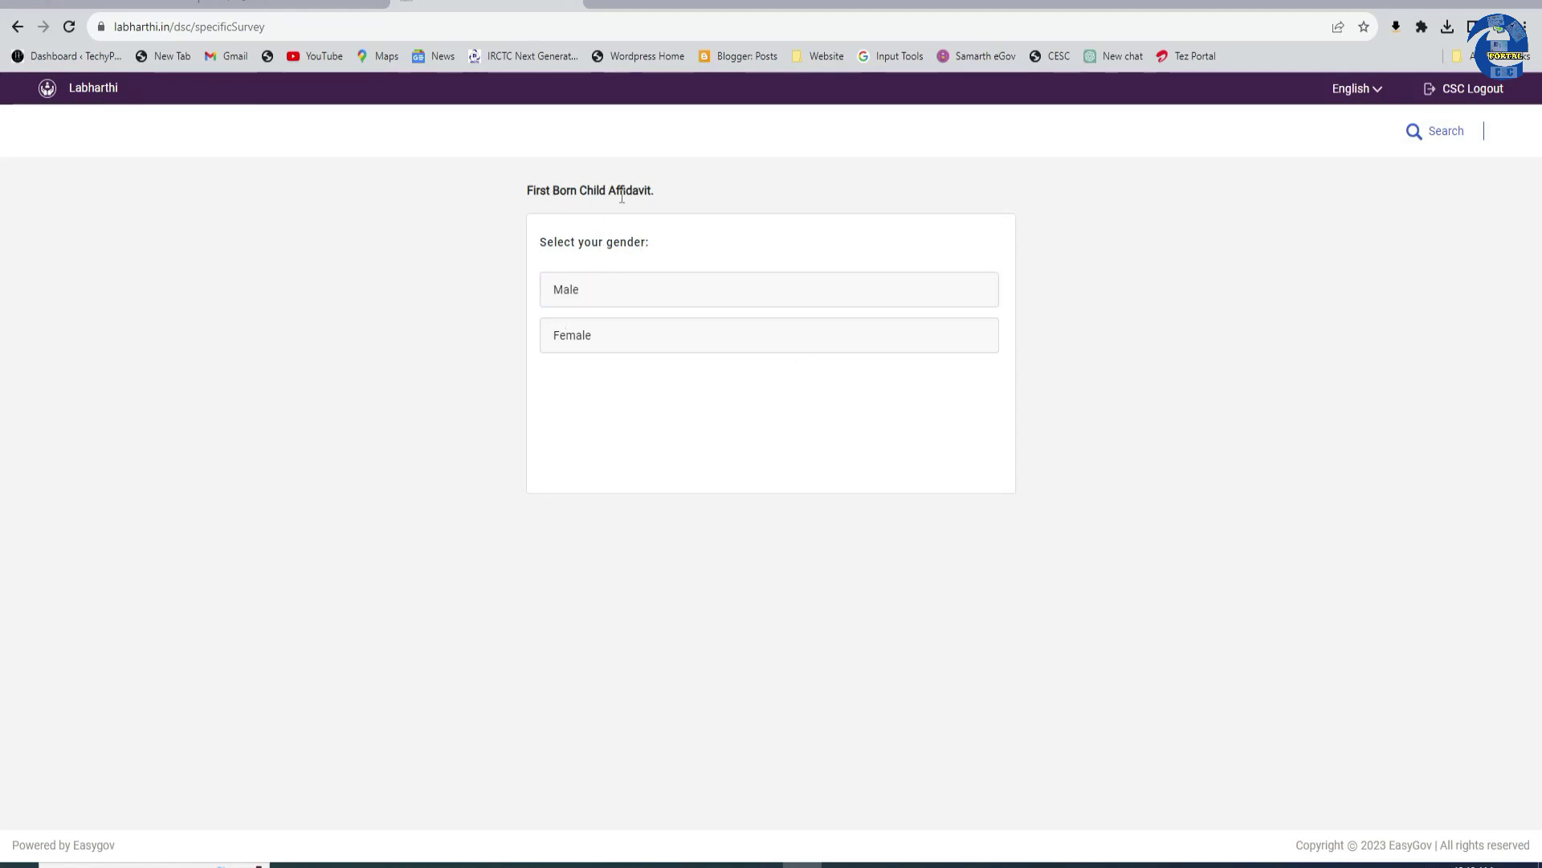
# Set the applicant's gender to Male and age group to Adult (21-60), and declare a male first child
pyautogui.click(576, 294)
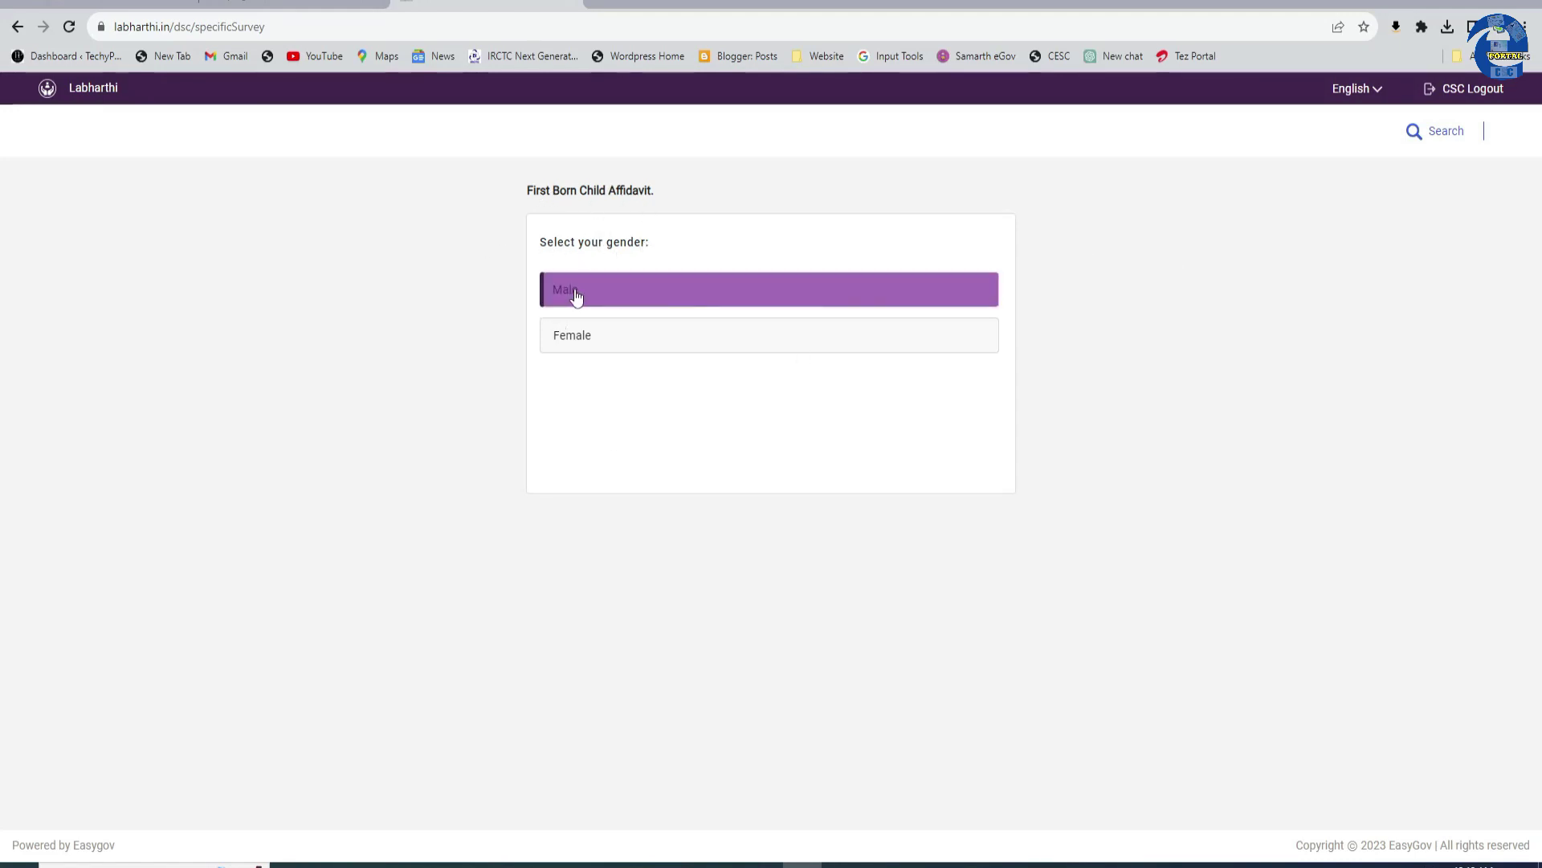
pyautogui.click(561, 344)
pyautogui.click(599, 293)
pyautogui.click(586, 286)
pyautogui.click(598, 294)
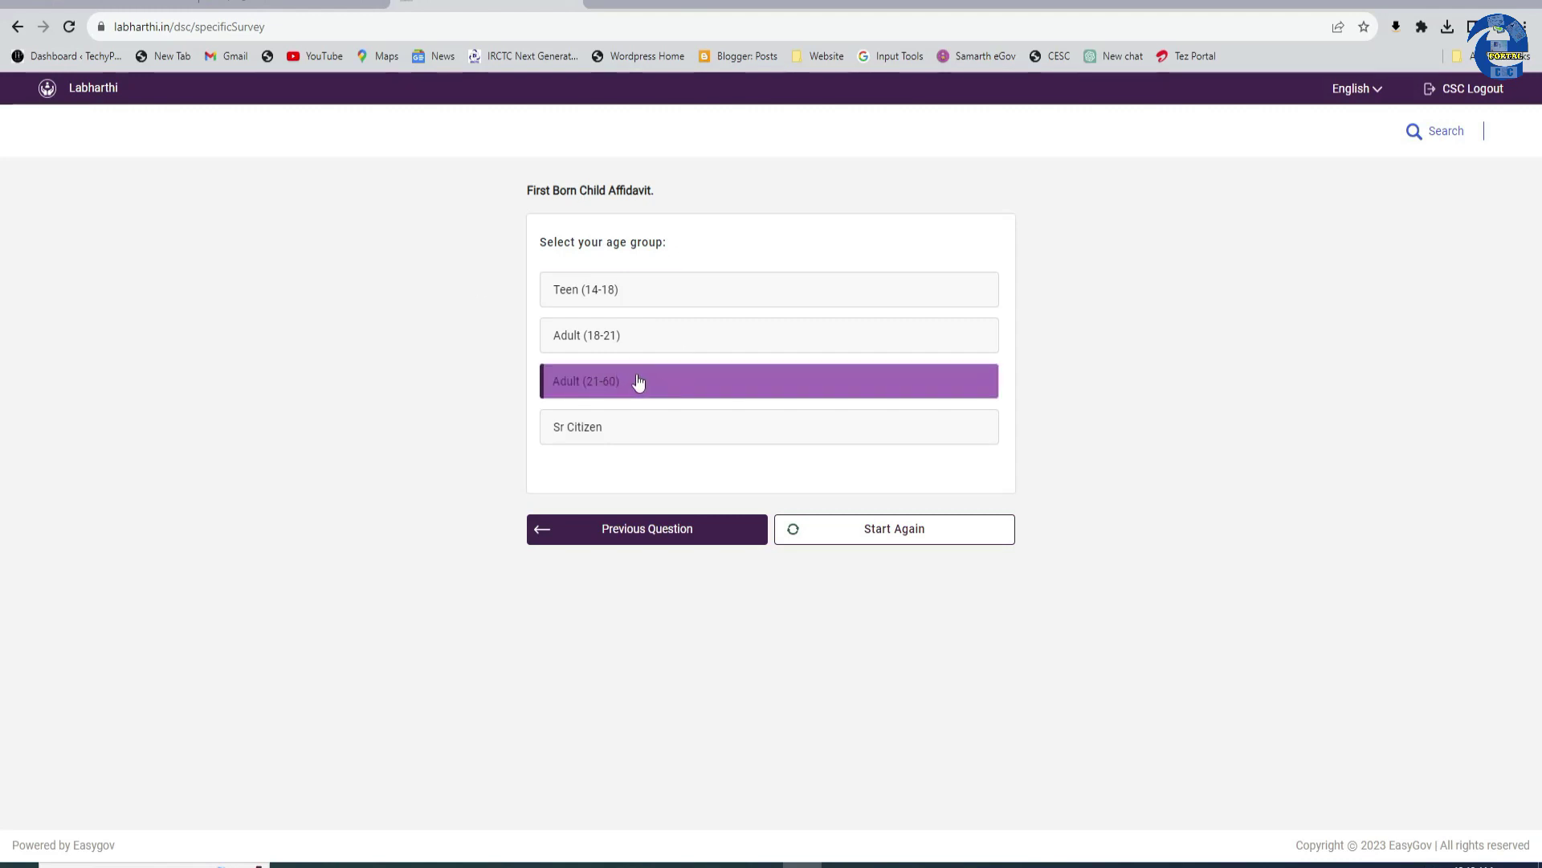
pyautogui.click(609, 386)
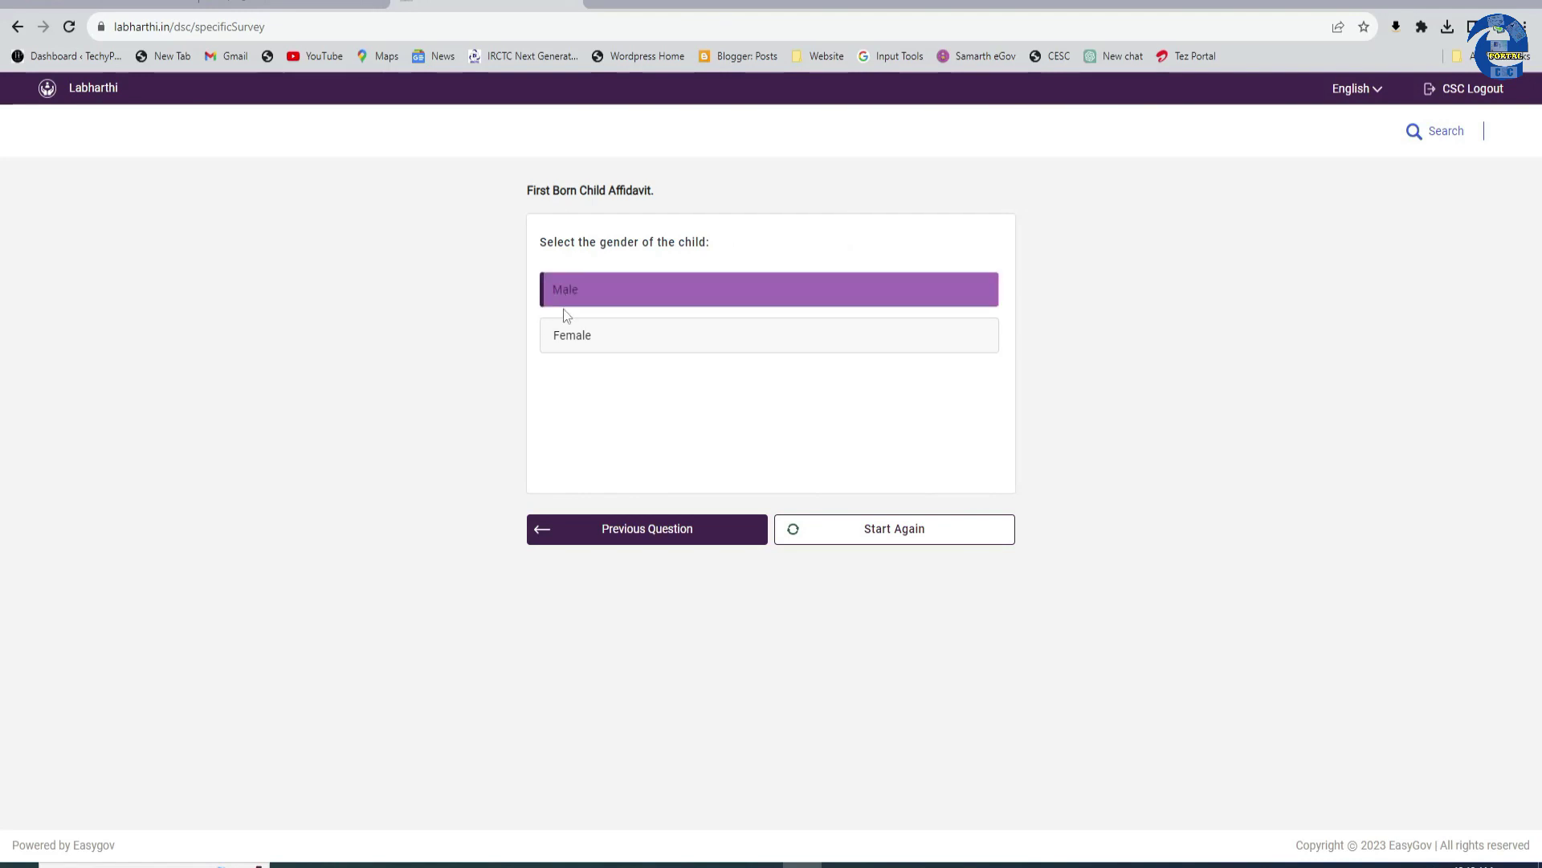
pyautogui.click(599, 301)
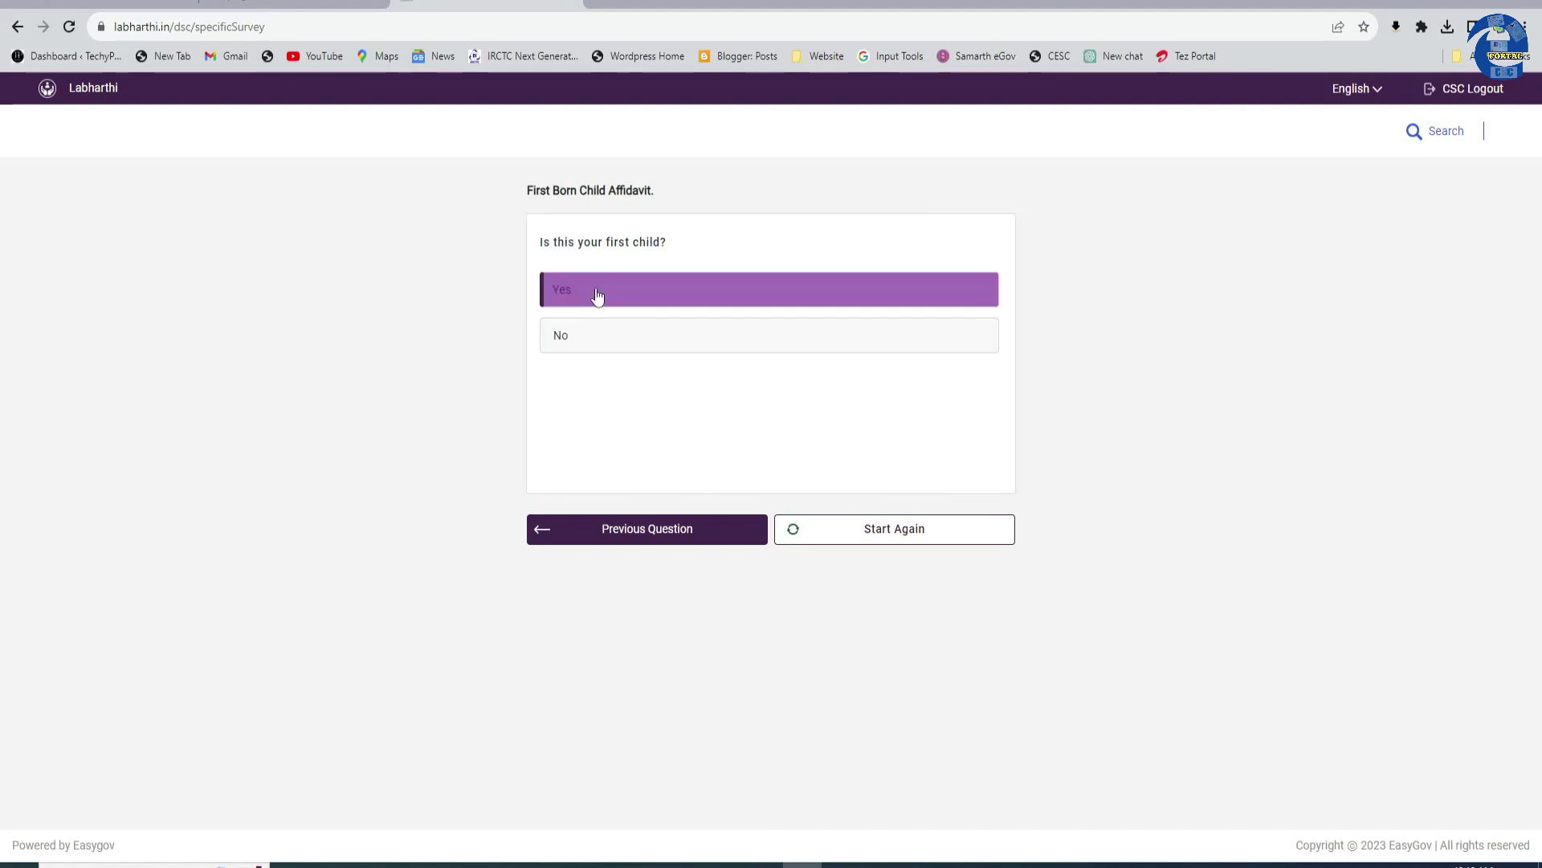
pyautogui.click(555, 294)
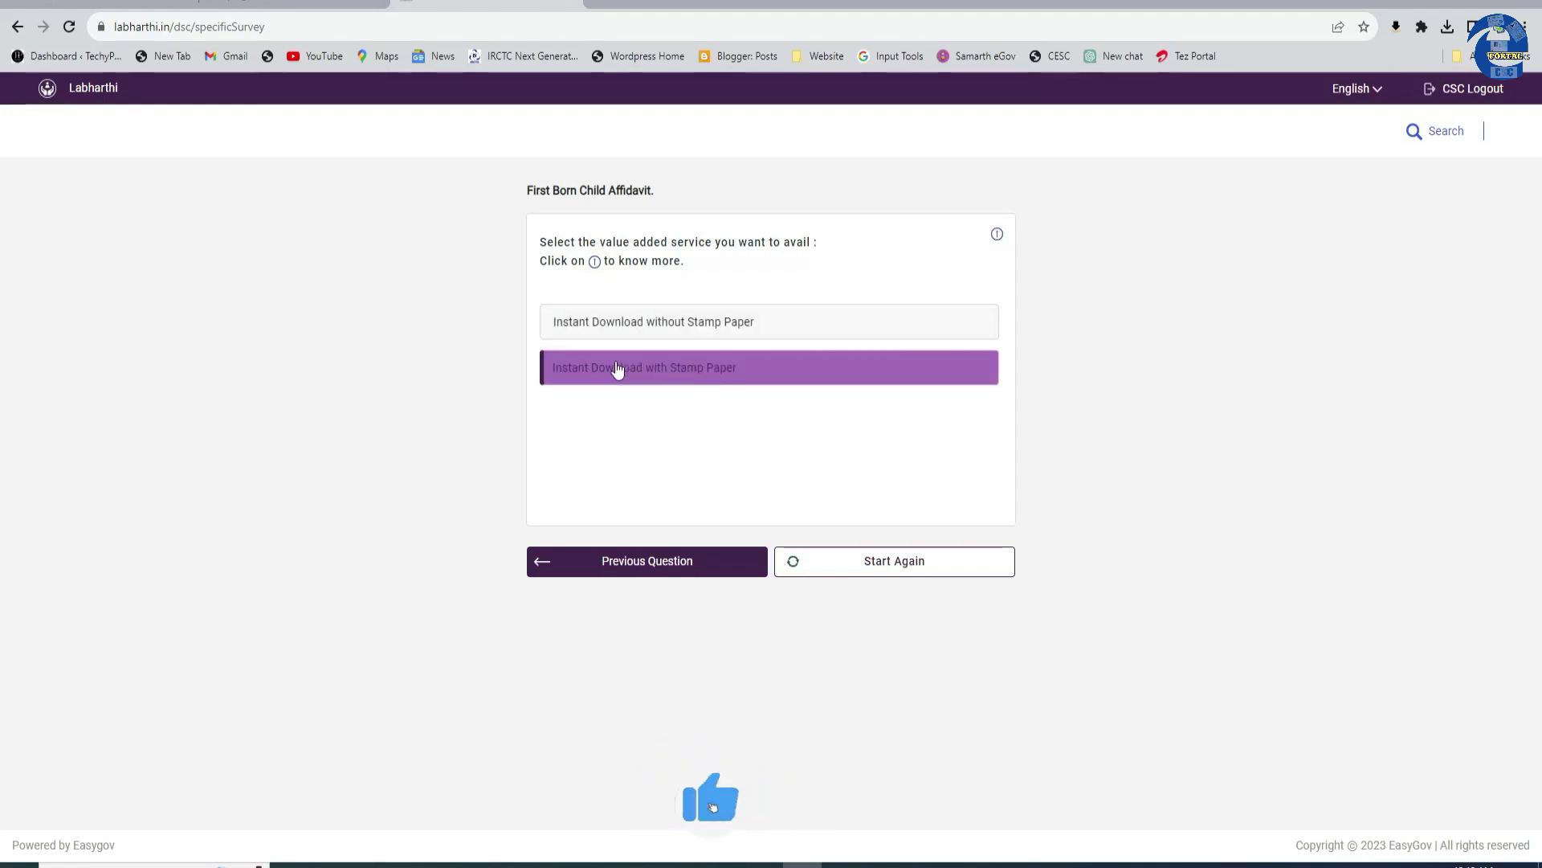
# Choose Instant Download with Stamp Paper and West Bengal (Stamp Paper - Rs 20) as the state of submission
pyautogui.click(689, 373)
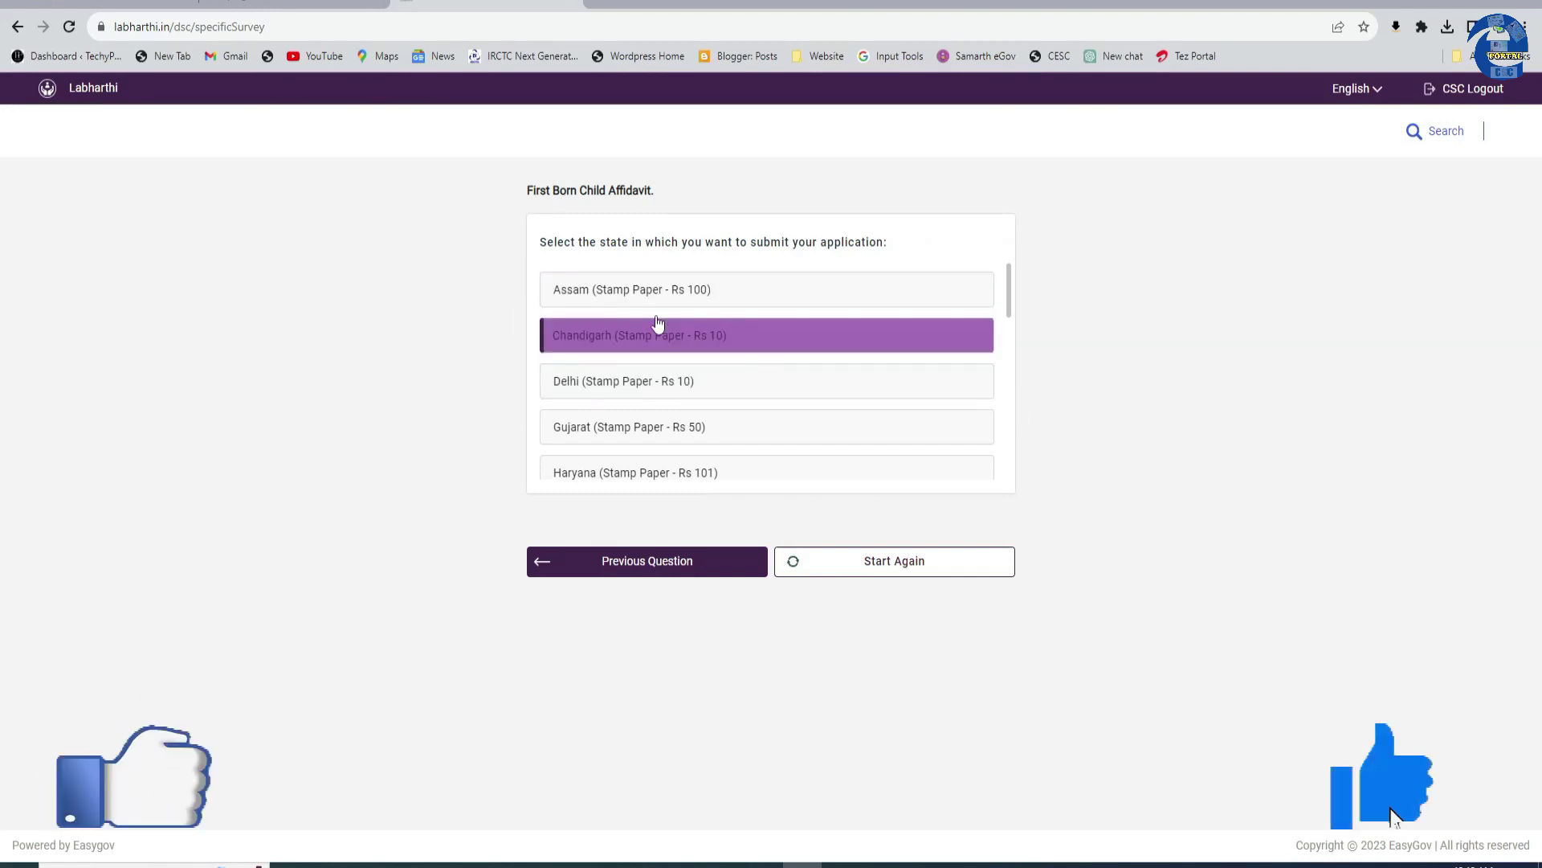
pyautogui.scroll(-10, 707, 450)
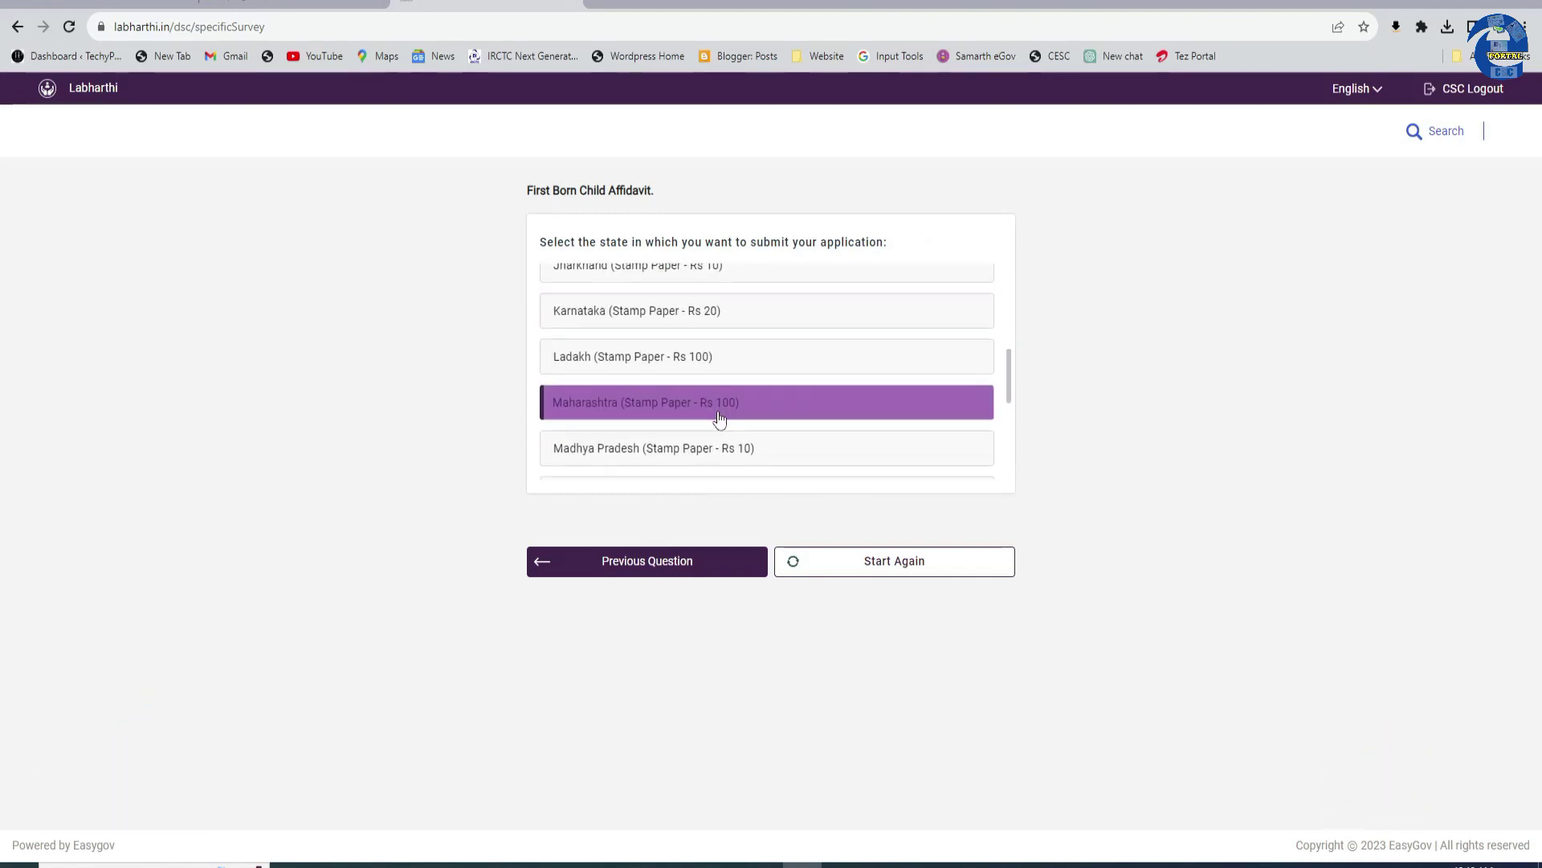
pyautogui.scroll(12, 716, 420)
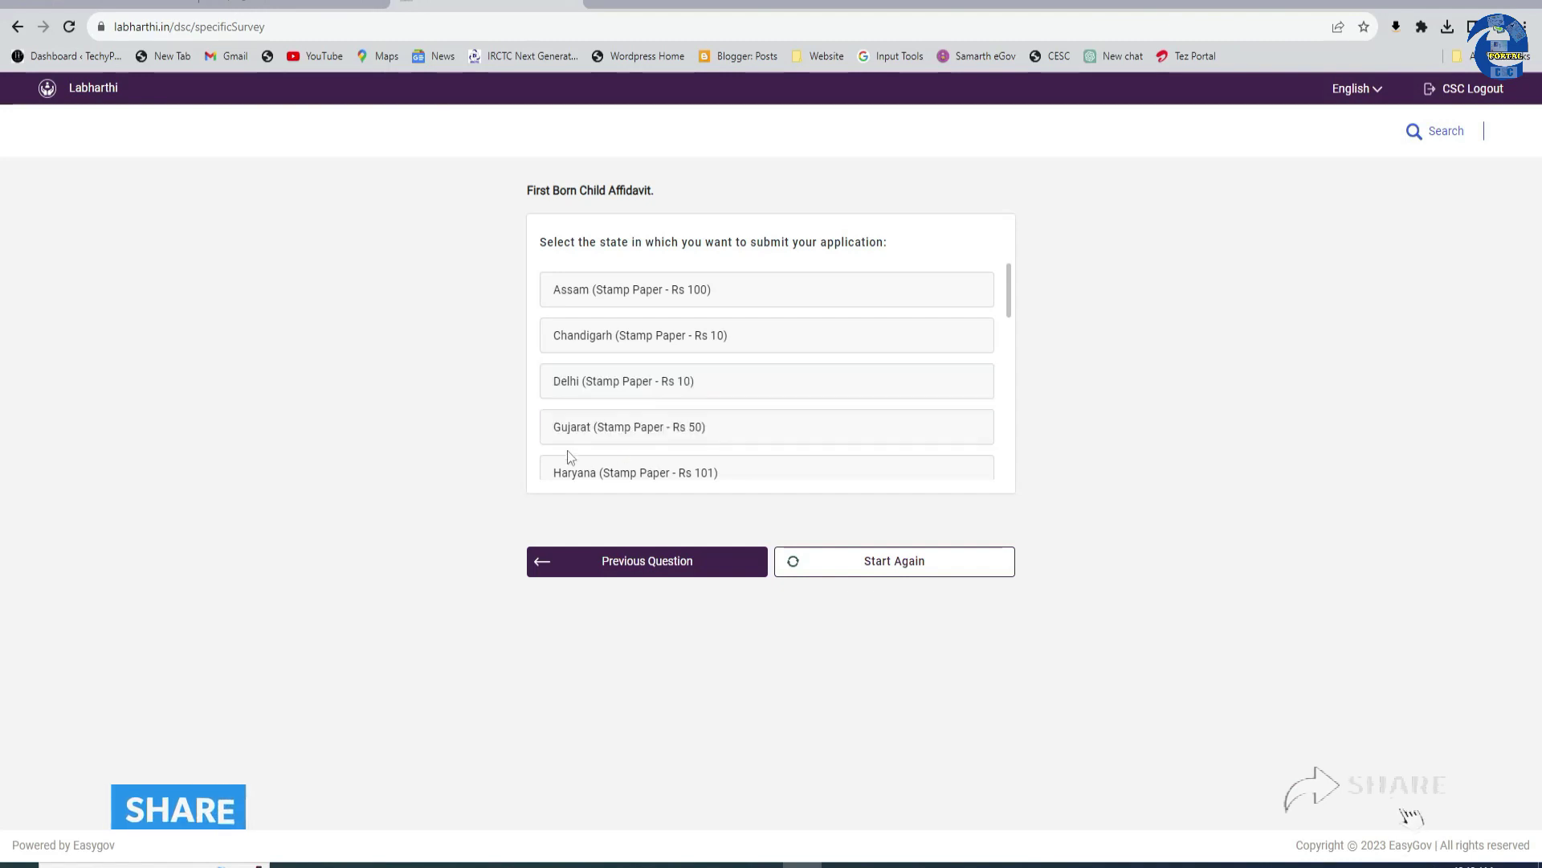
pyautogui.scroll(-10, 739, 424)
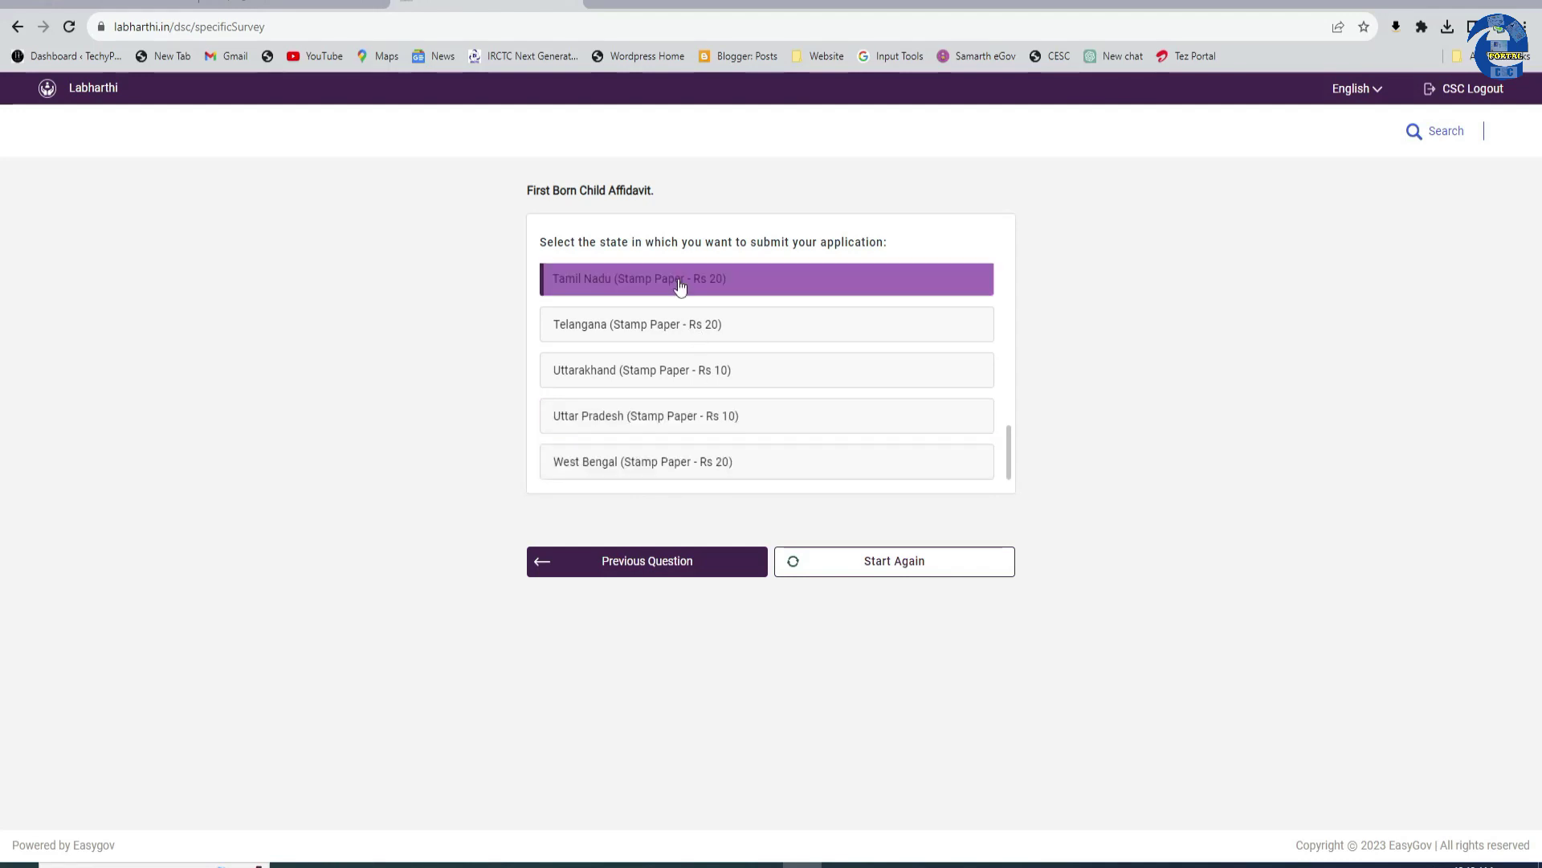
pyautogui.scroll(3, 699, 337)
pyautogui.scroll(-3, 727, 377)
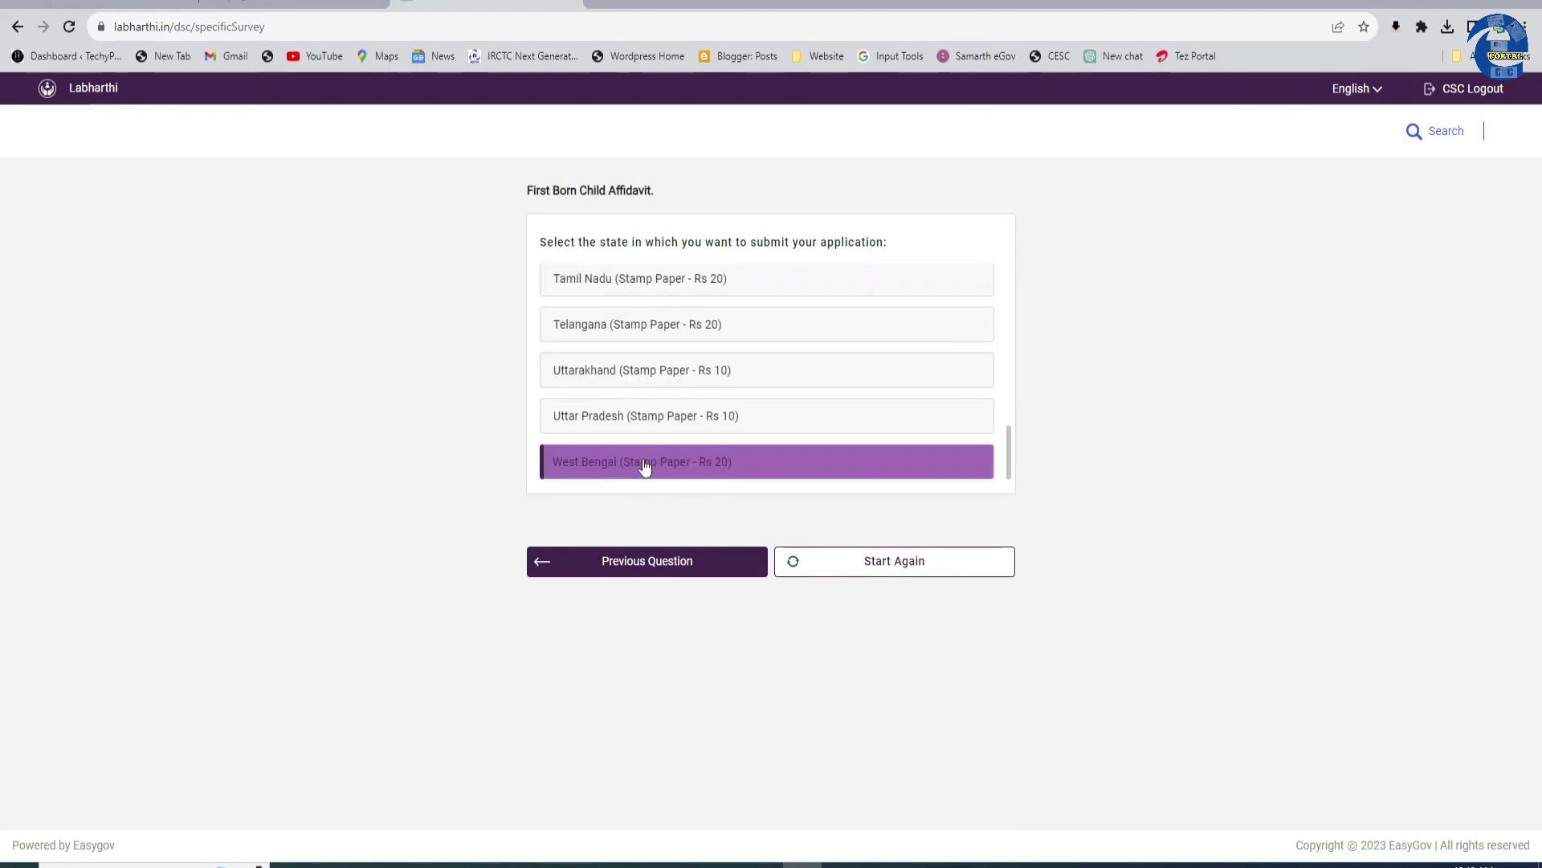
pyautogui.click(699, 472)
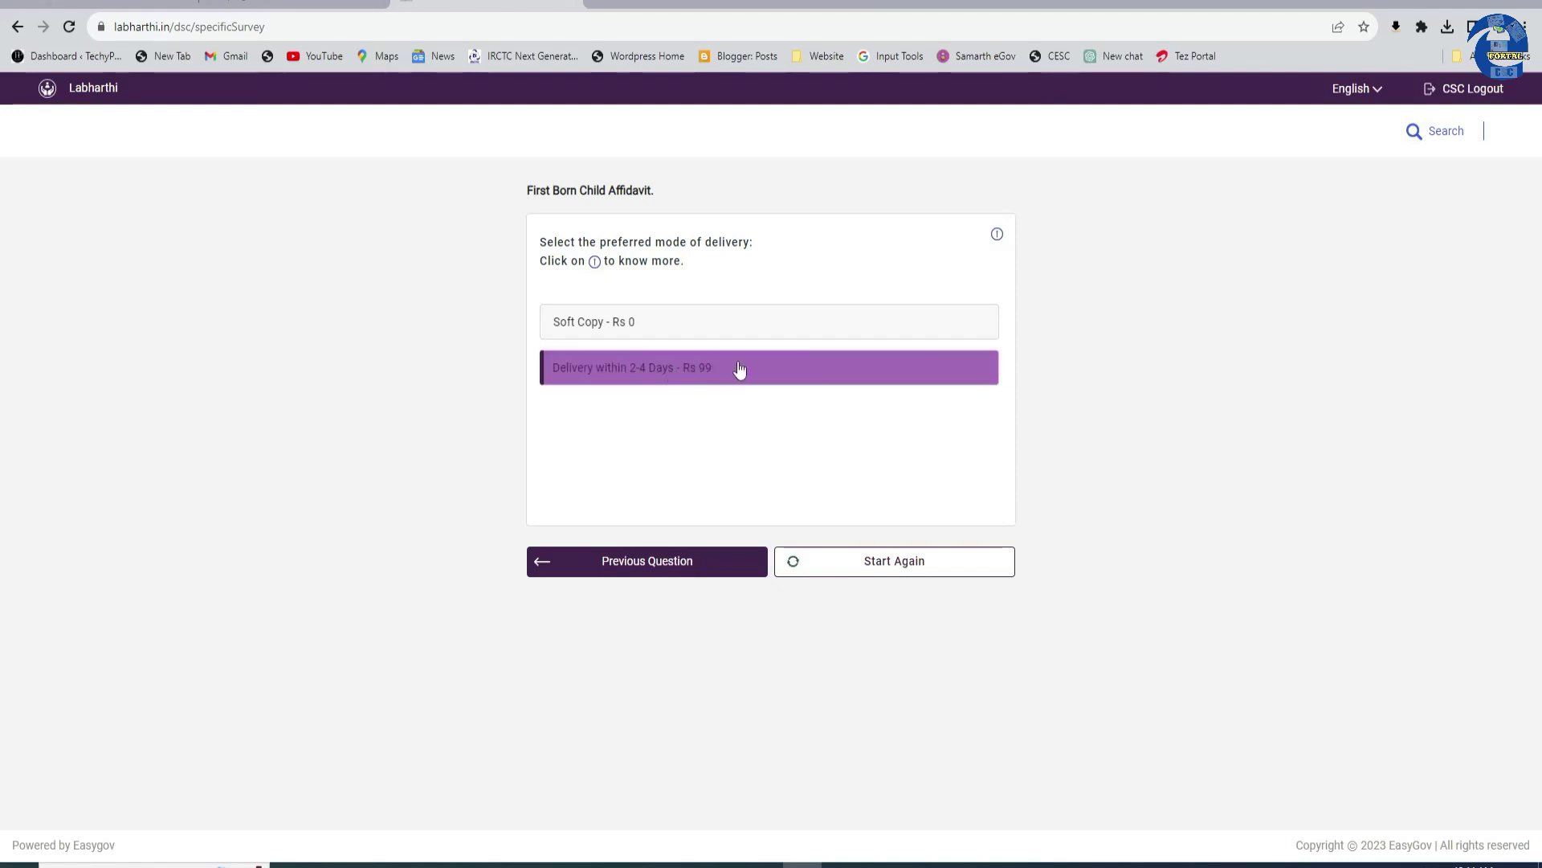
# Select Delivery within 2-4 Days - Rs 99 and proceed to apply for the affidavit
pyautogui.click(677, 373)
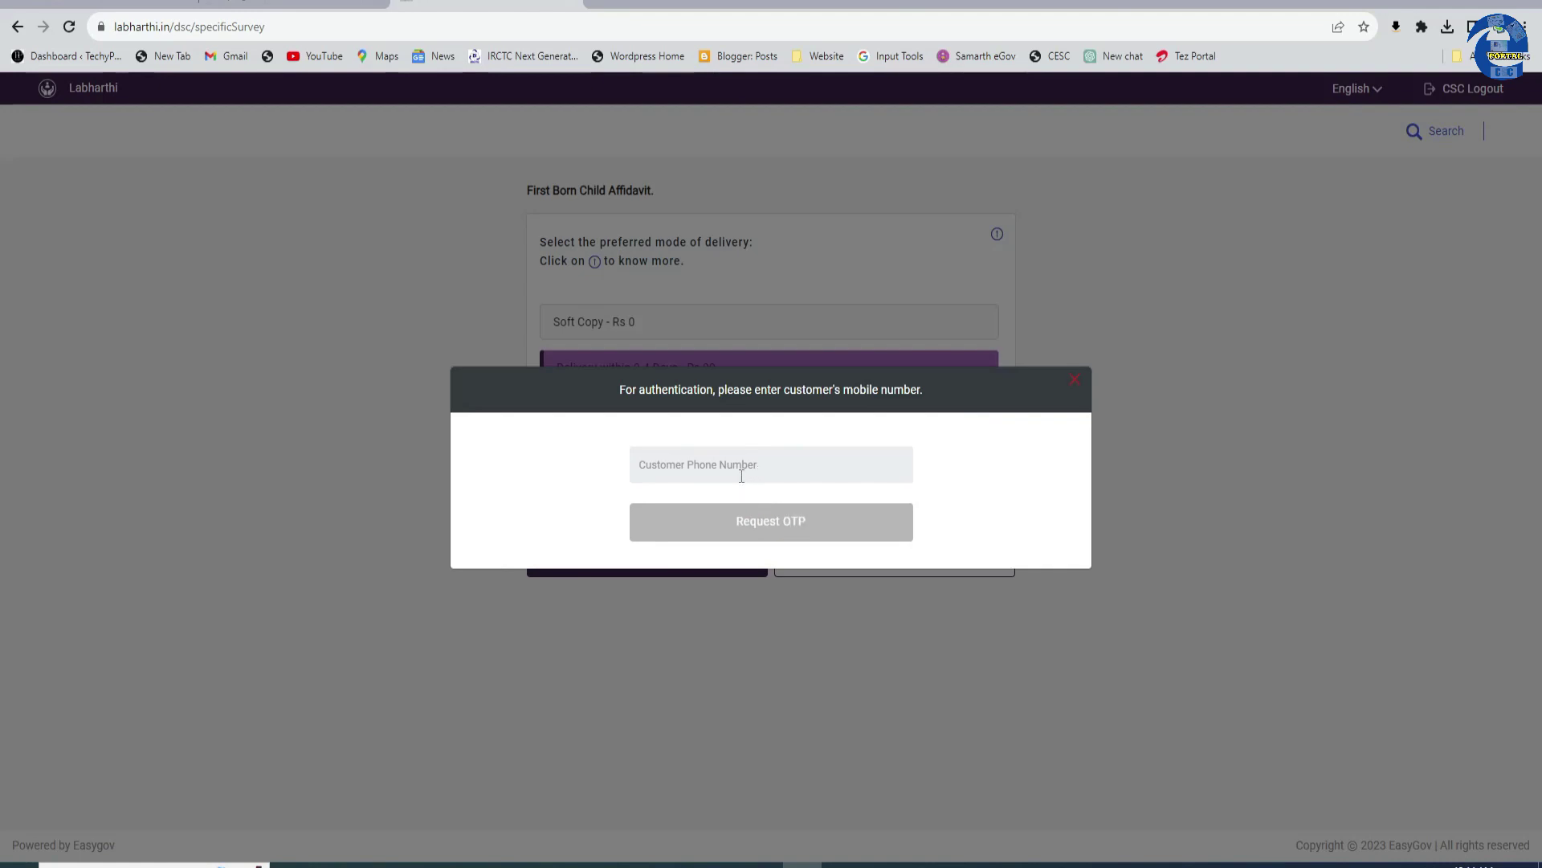
pyautogui.hotkey('alt', 'Left')
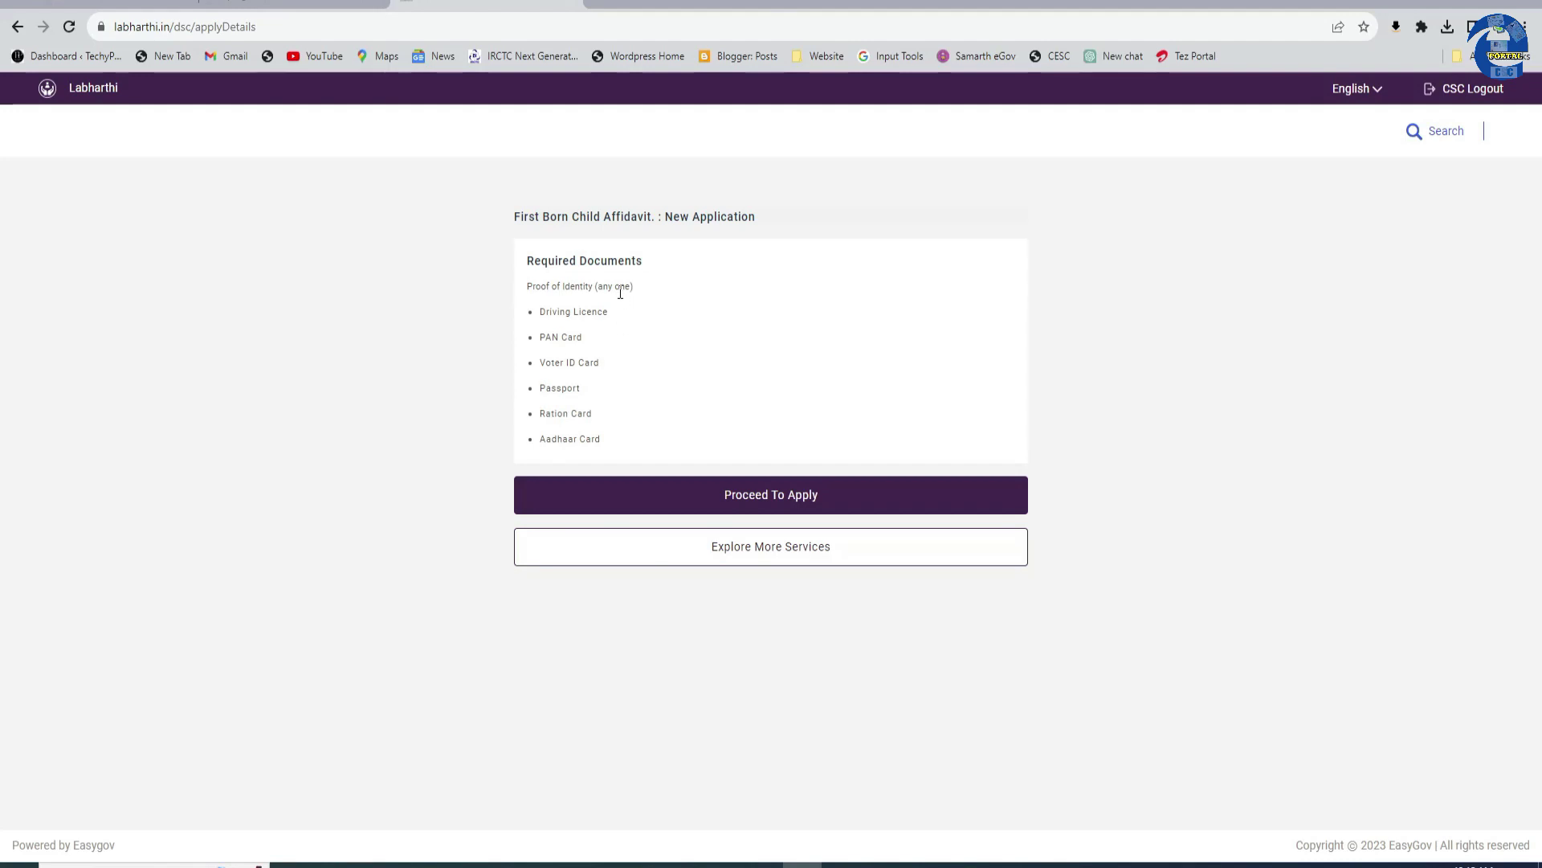
pyautogui.click(518, 328)
pyautogui.click(726, 506)
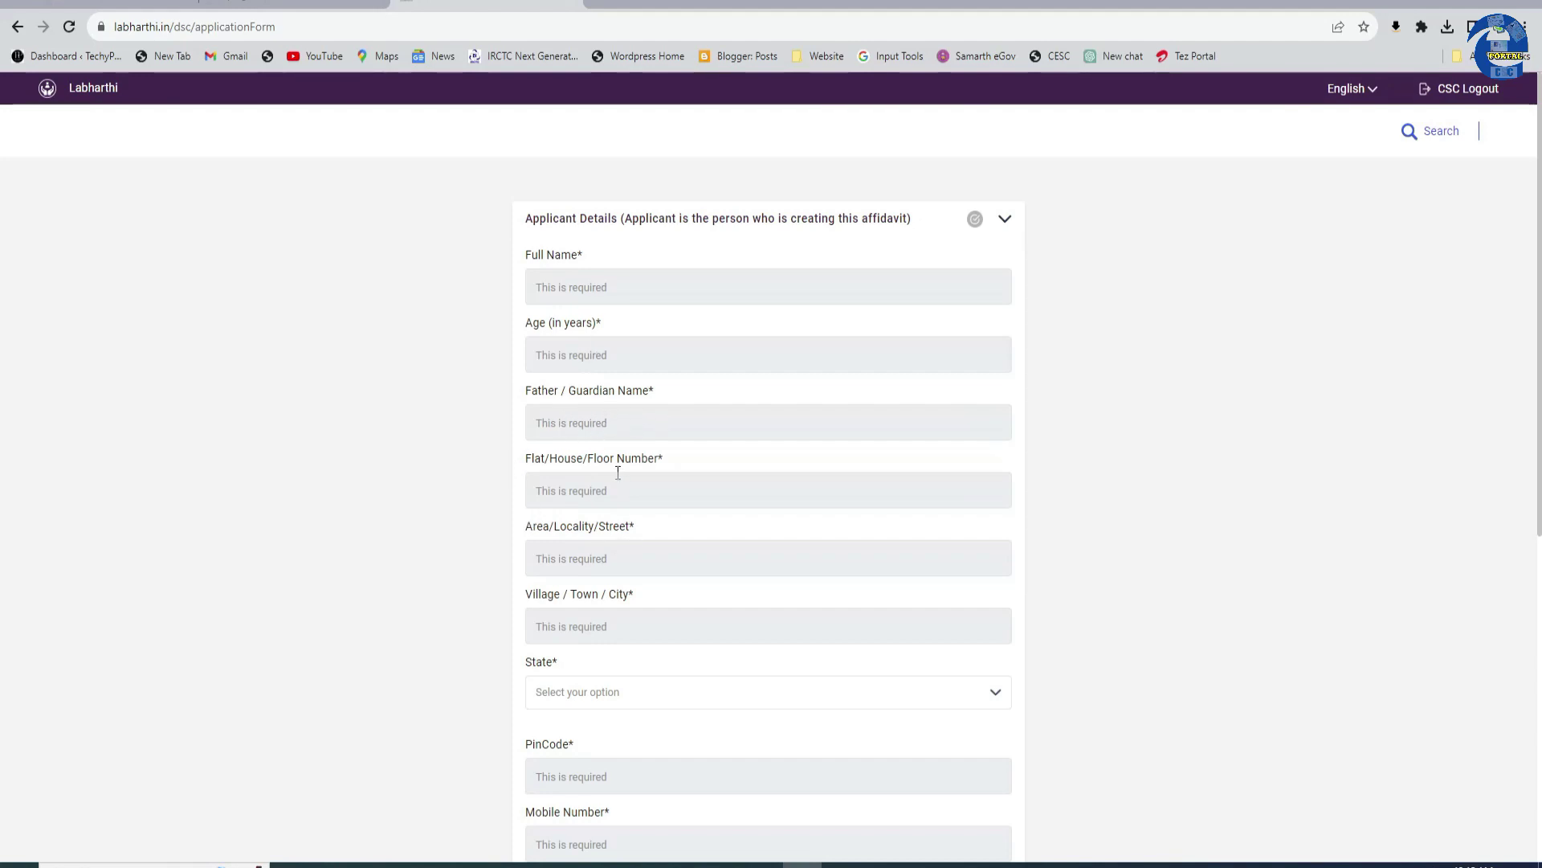
# Set the State in the Applicant Details to West Bengal
pyautogui.scroll(-1, 618, 474)
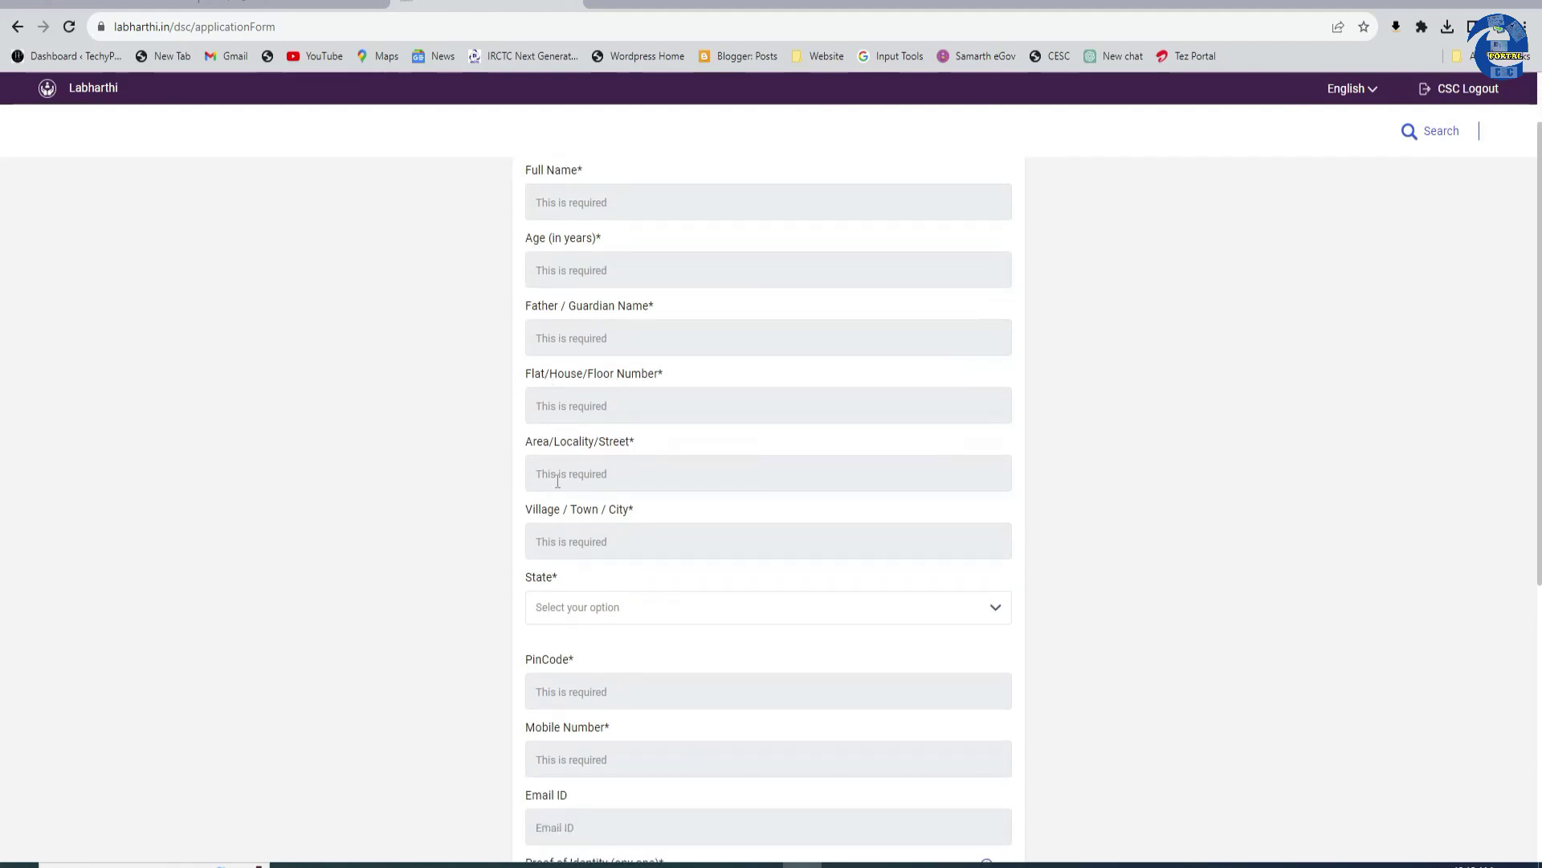
pyautogui.scroll(-1, 589, 506)
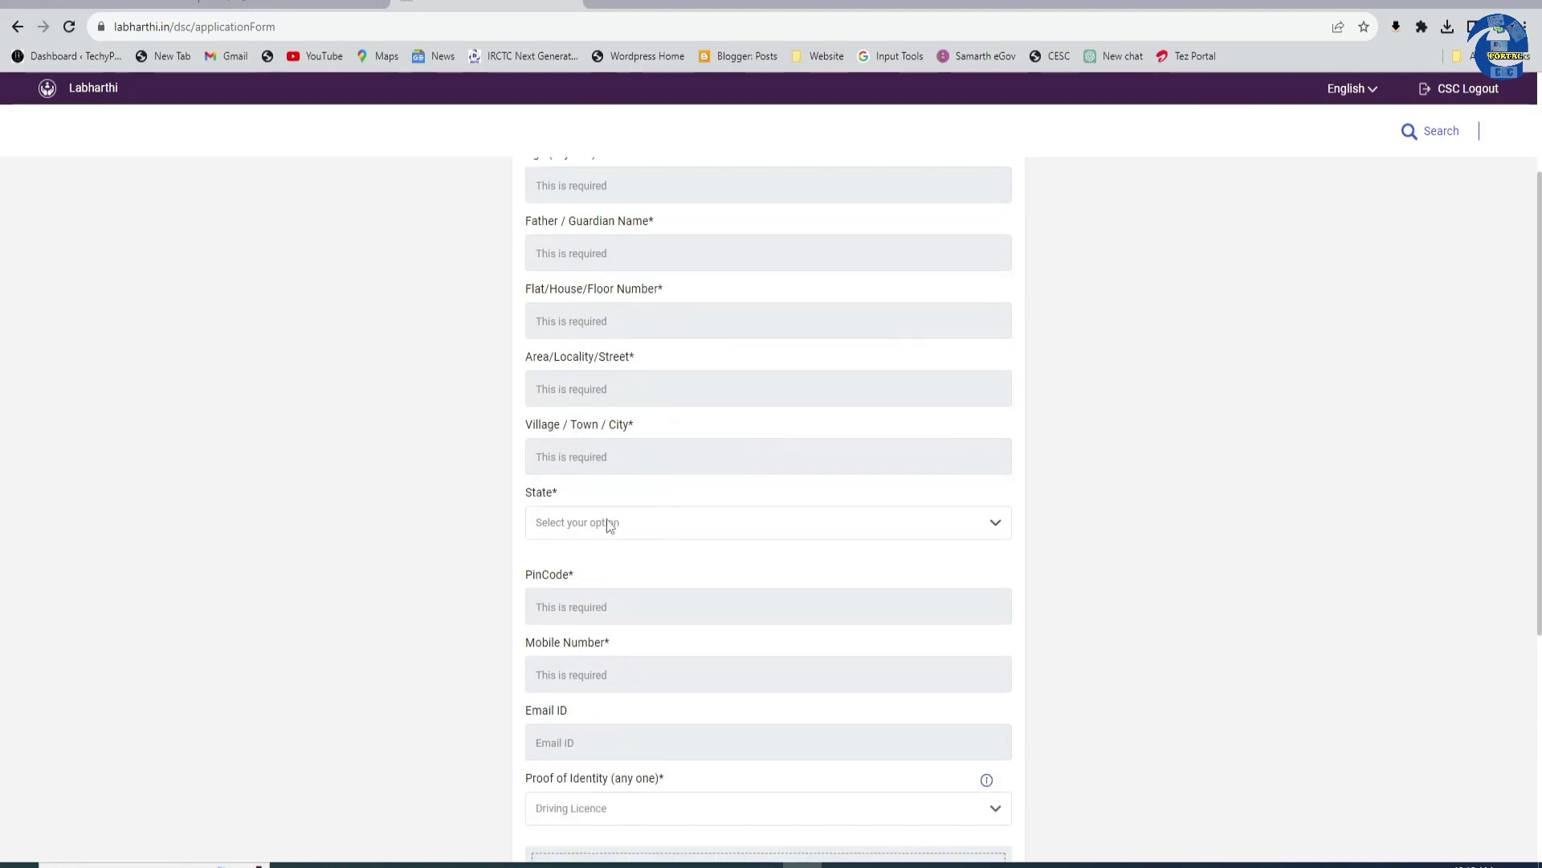
pyautogui.click(607, 524)
pyautogui.scroll(-3, 580, 818)
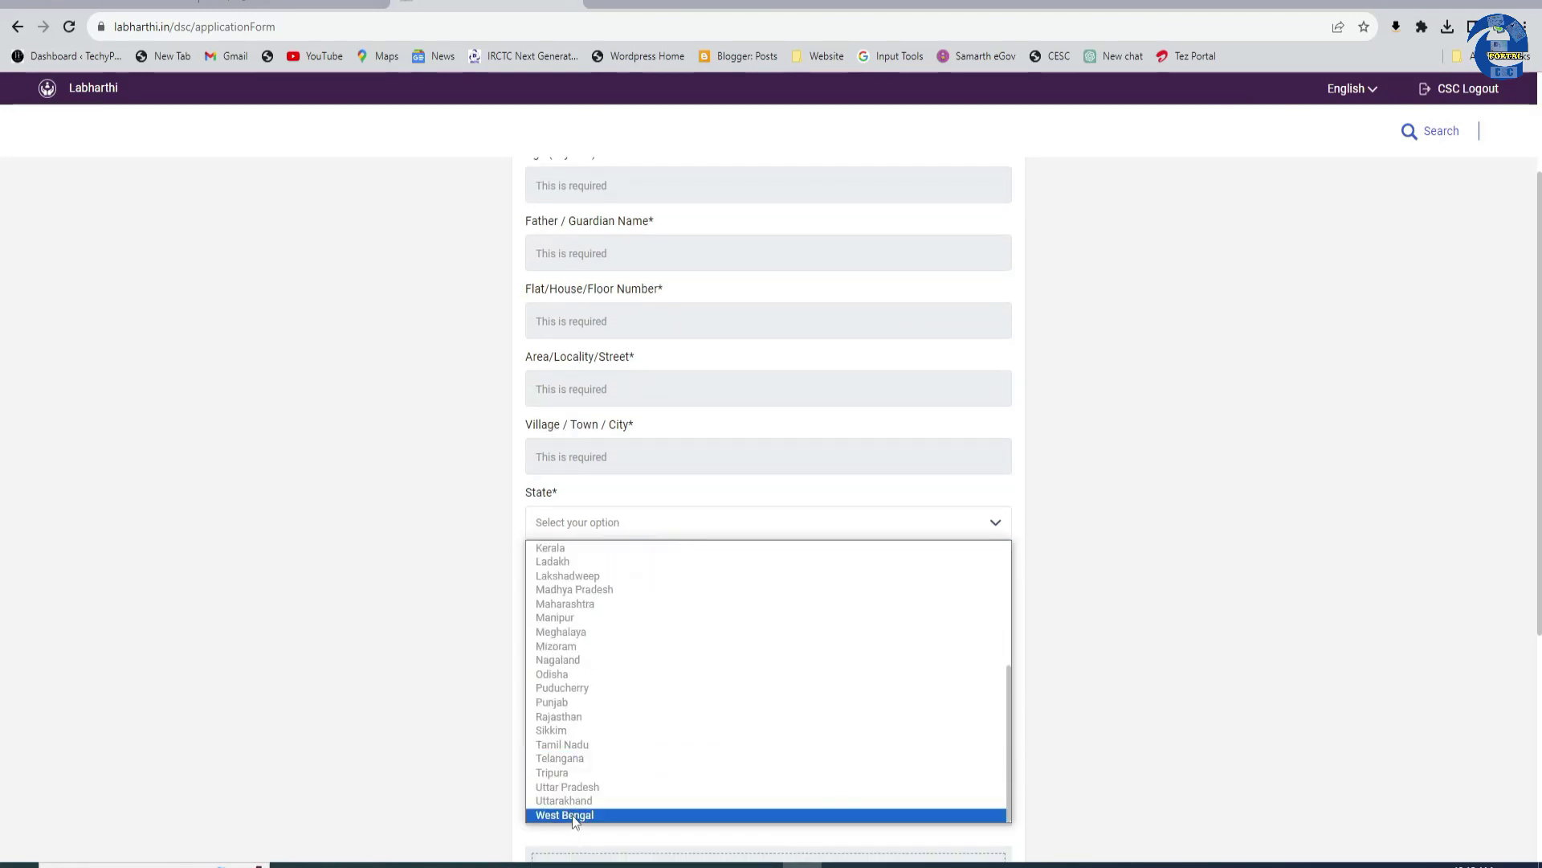
pyautogui.click(572, 815)
# Examine the remaining applicant fields and the required fields under Child Details and Billing Details of the Applicant
pyautogui.scroll(-2, 571, 540)
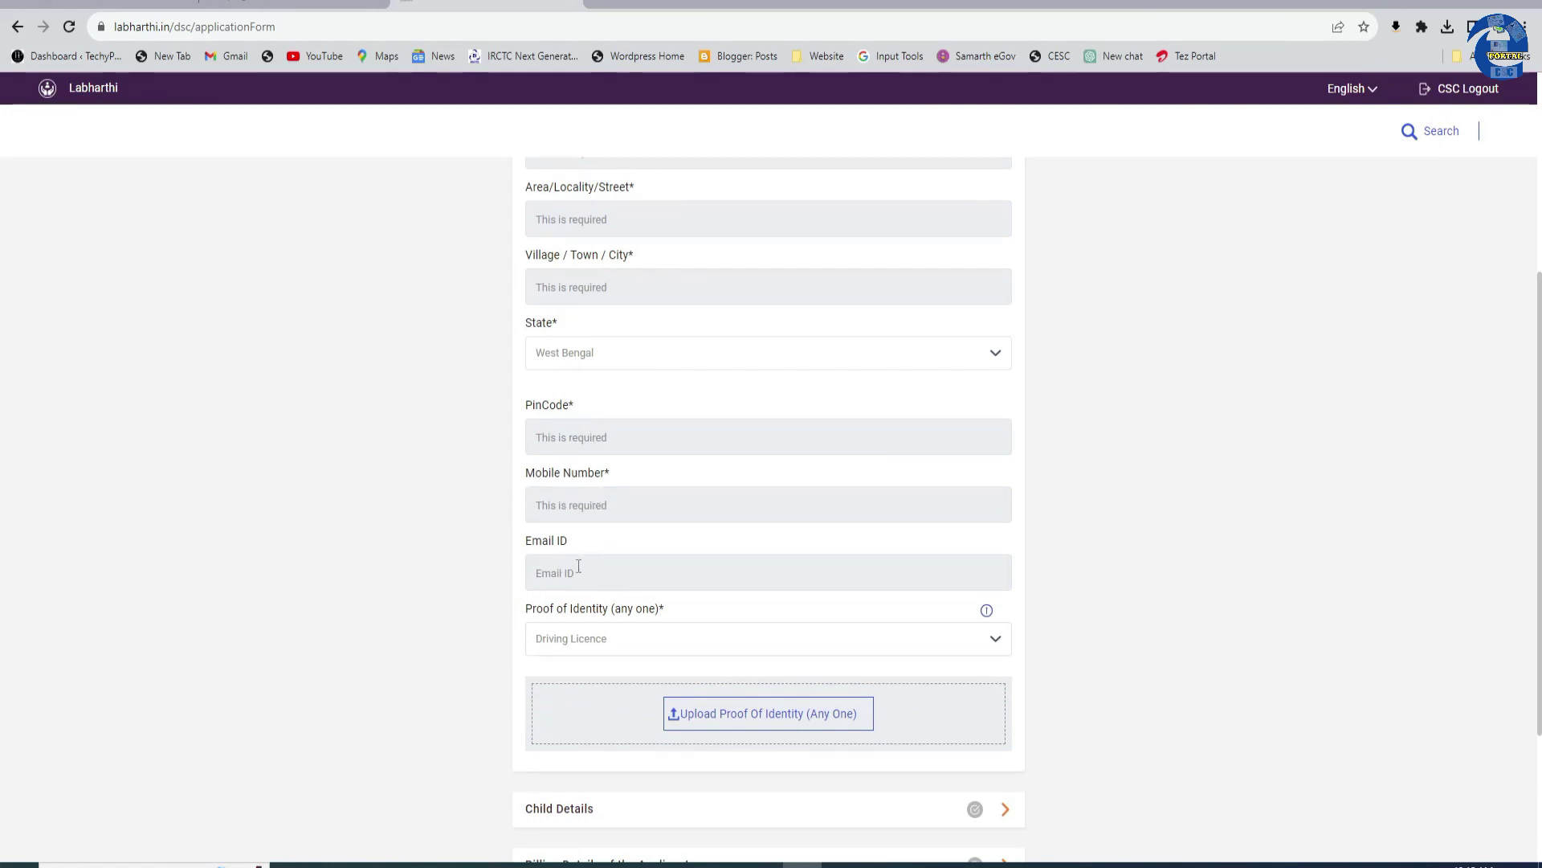
pyautogui.scroll(-3, 591, 426)
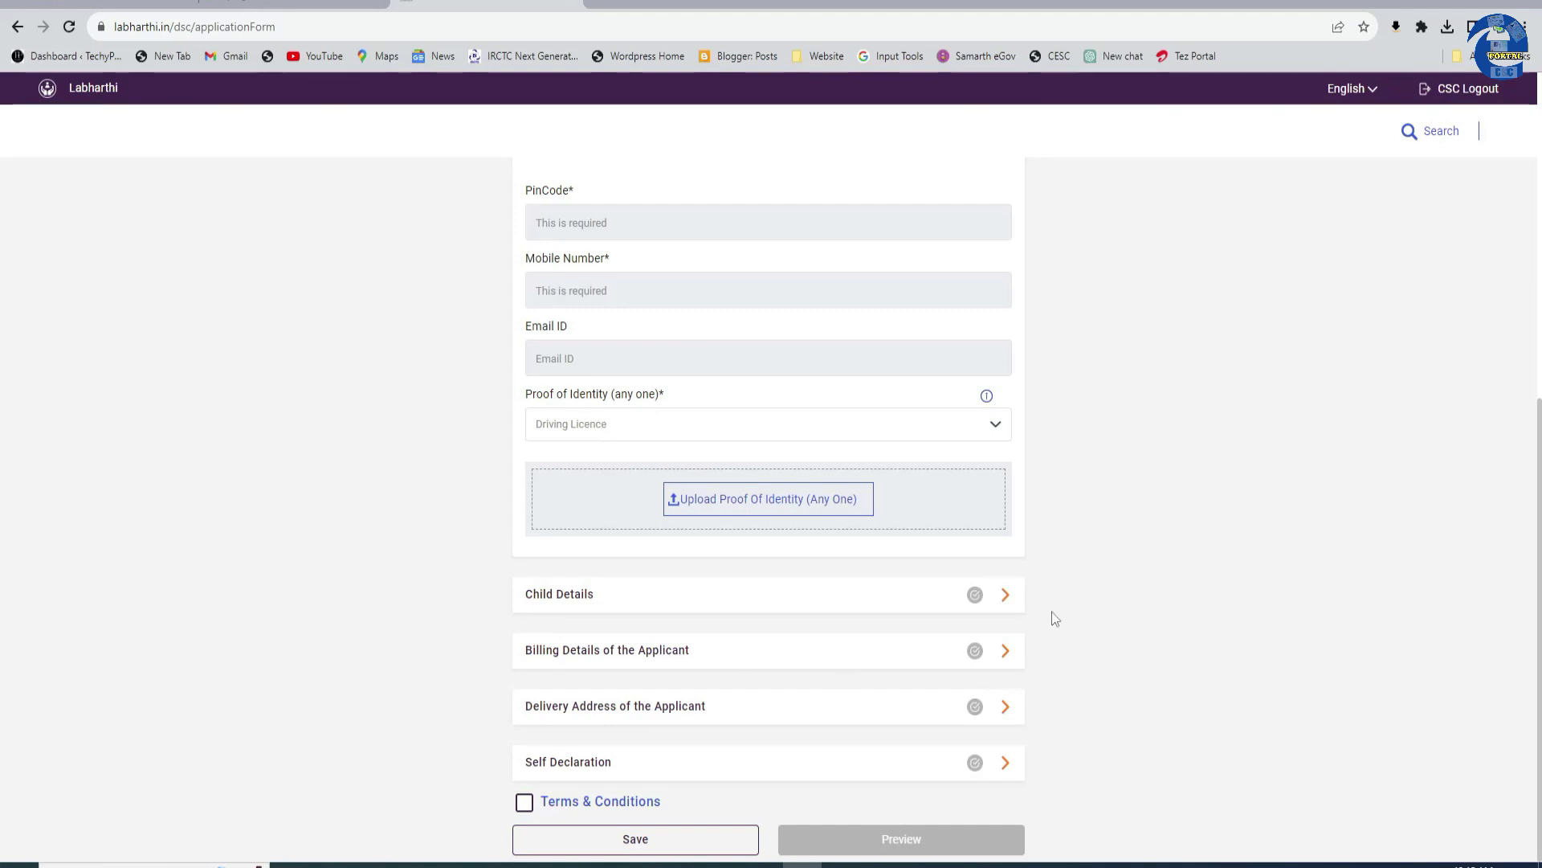
pyautogui.click(1005, 608)
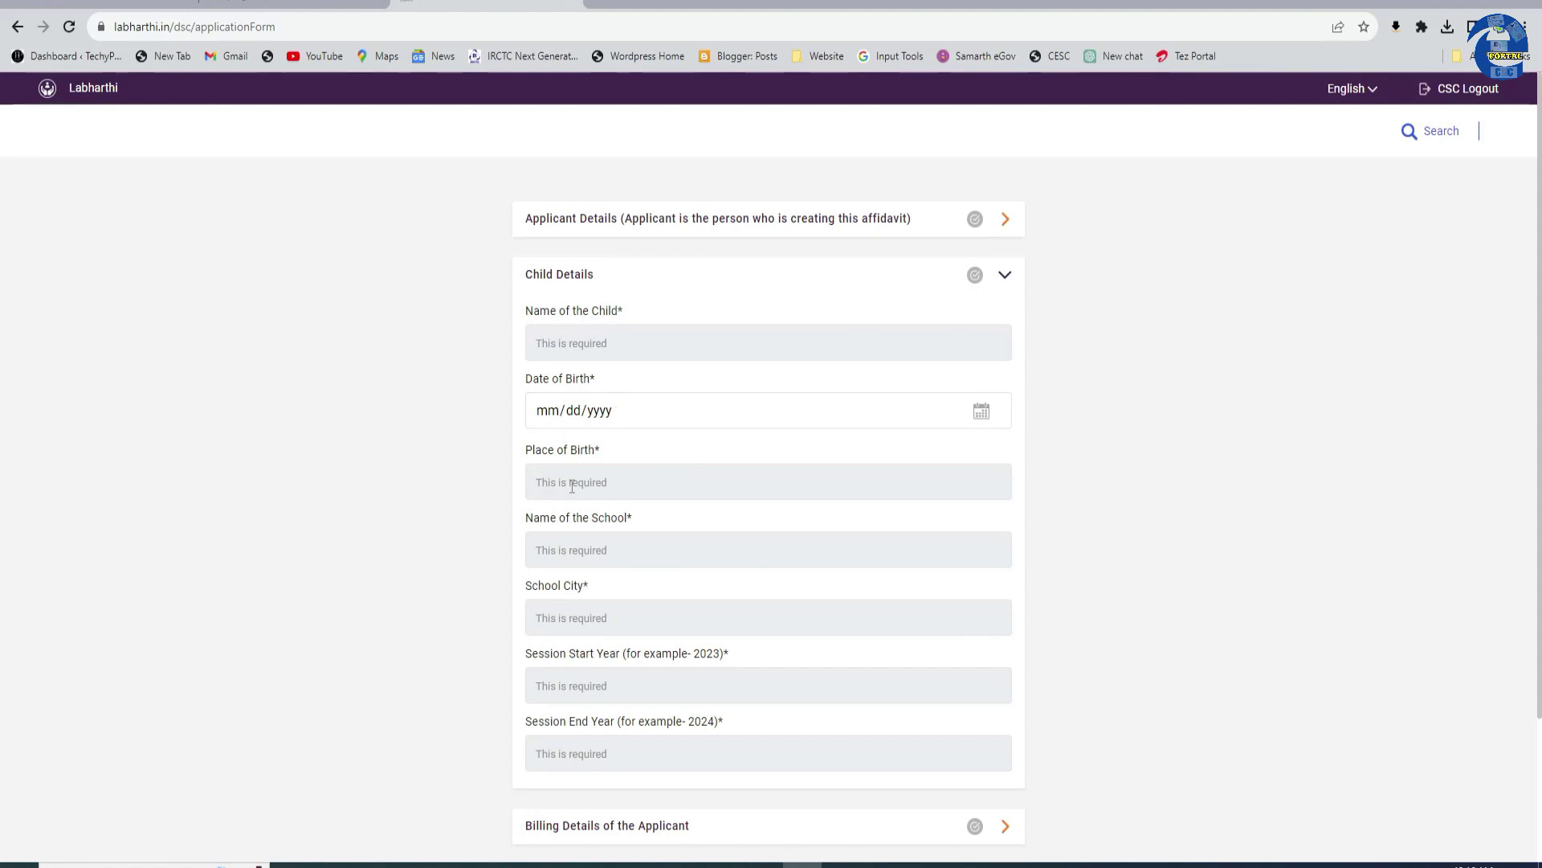
pyautogui.scroll(-2, 519, 464)
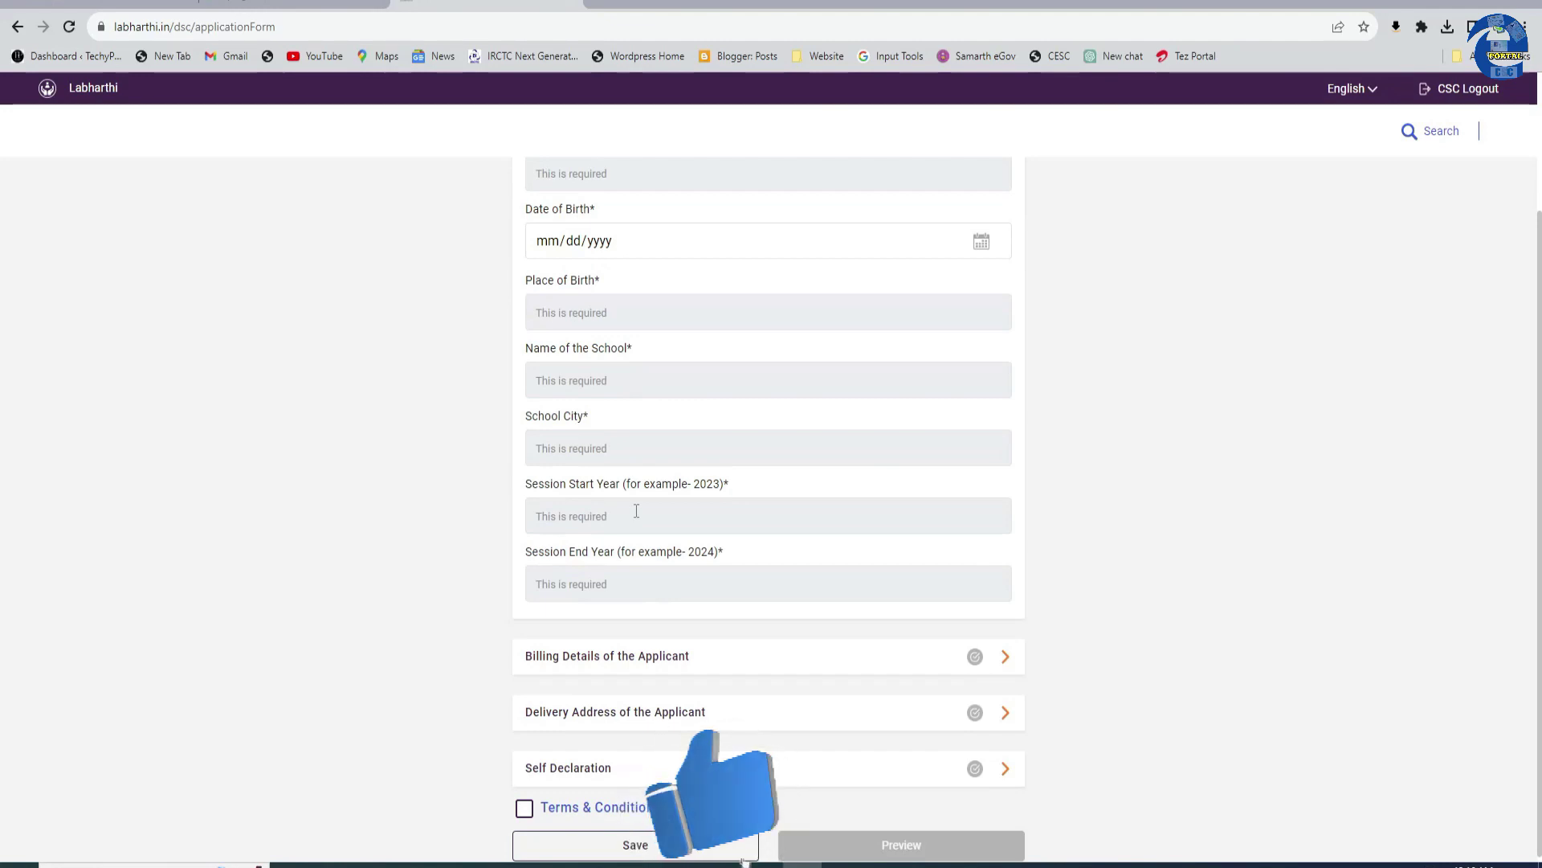
pyautogui.scroll(-1, 572, 612)
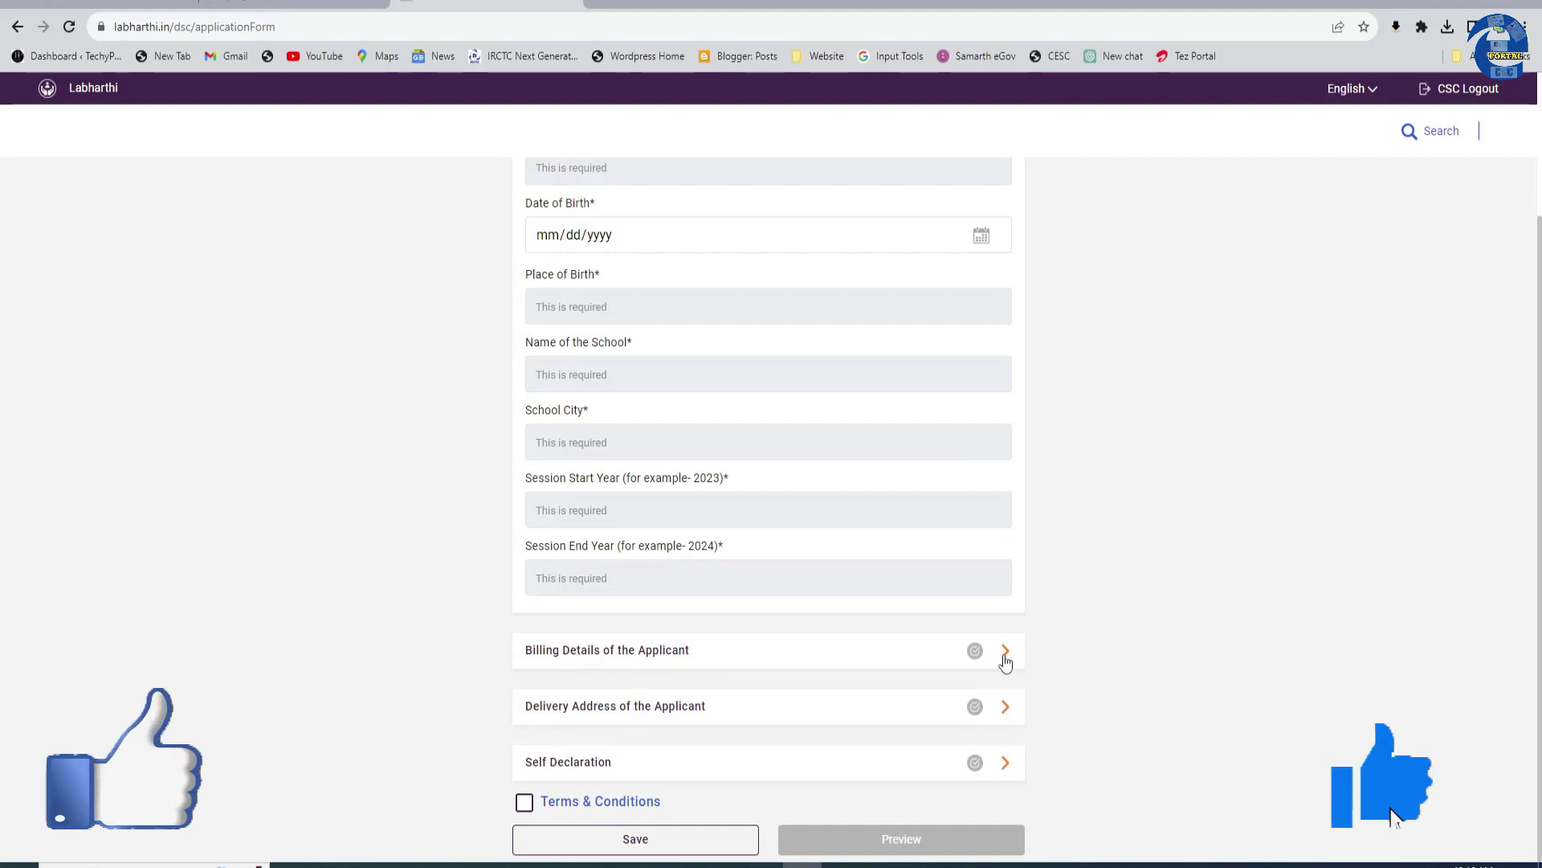
pyautogui.click(1005, 652)
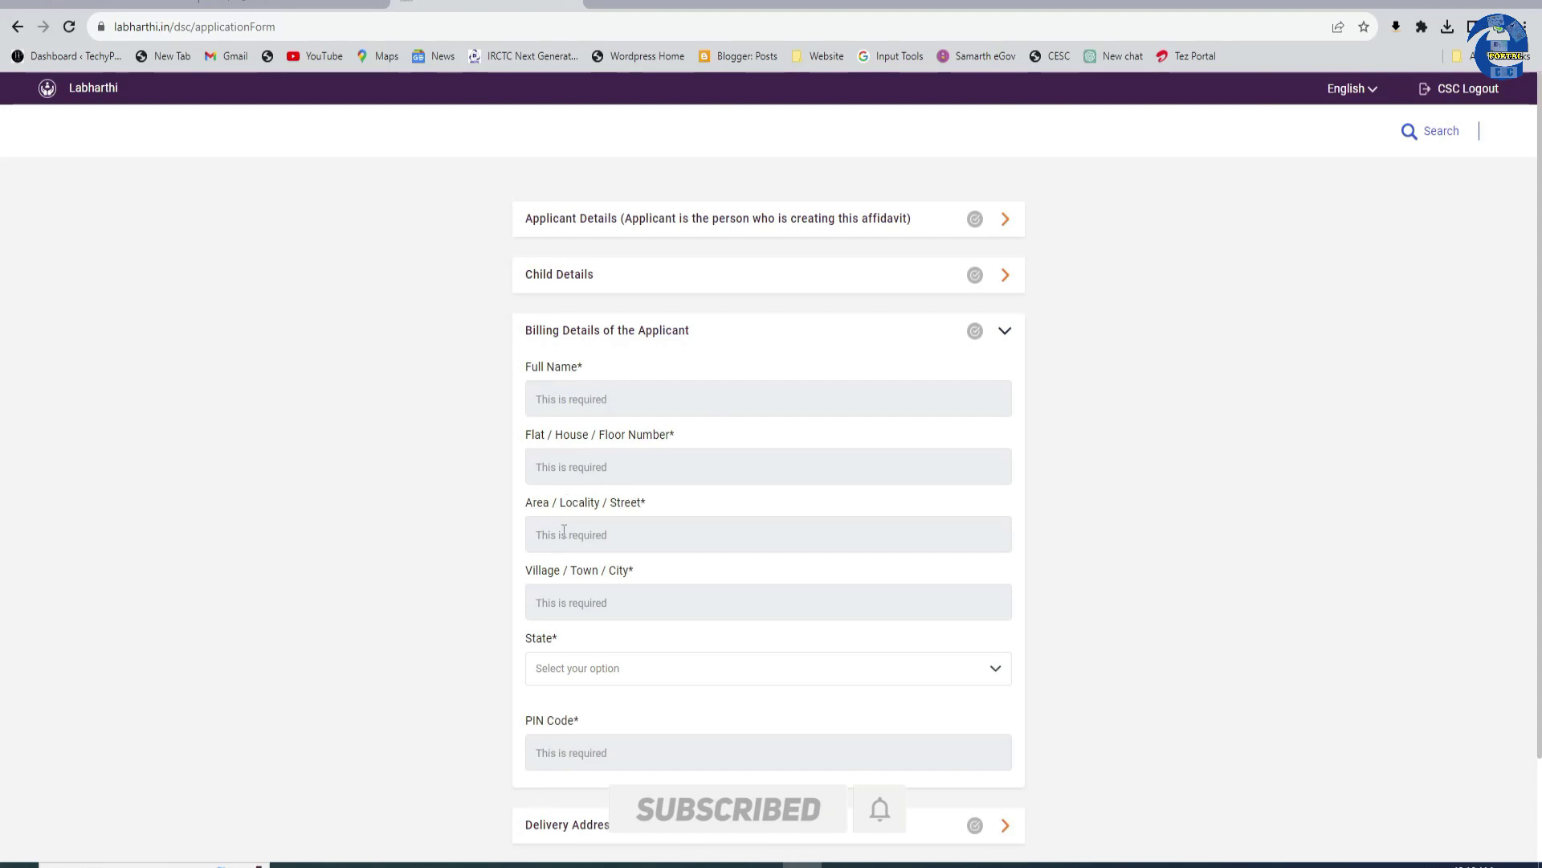
pyautogui.scroll(-2, 586, 628)
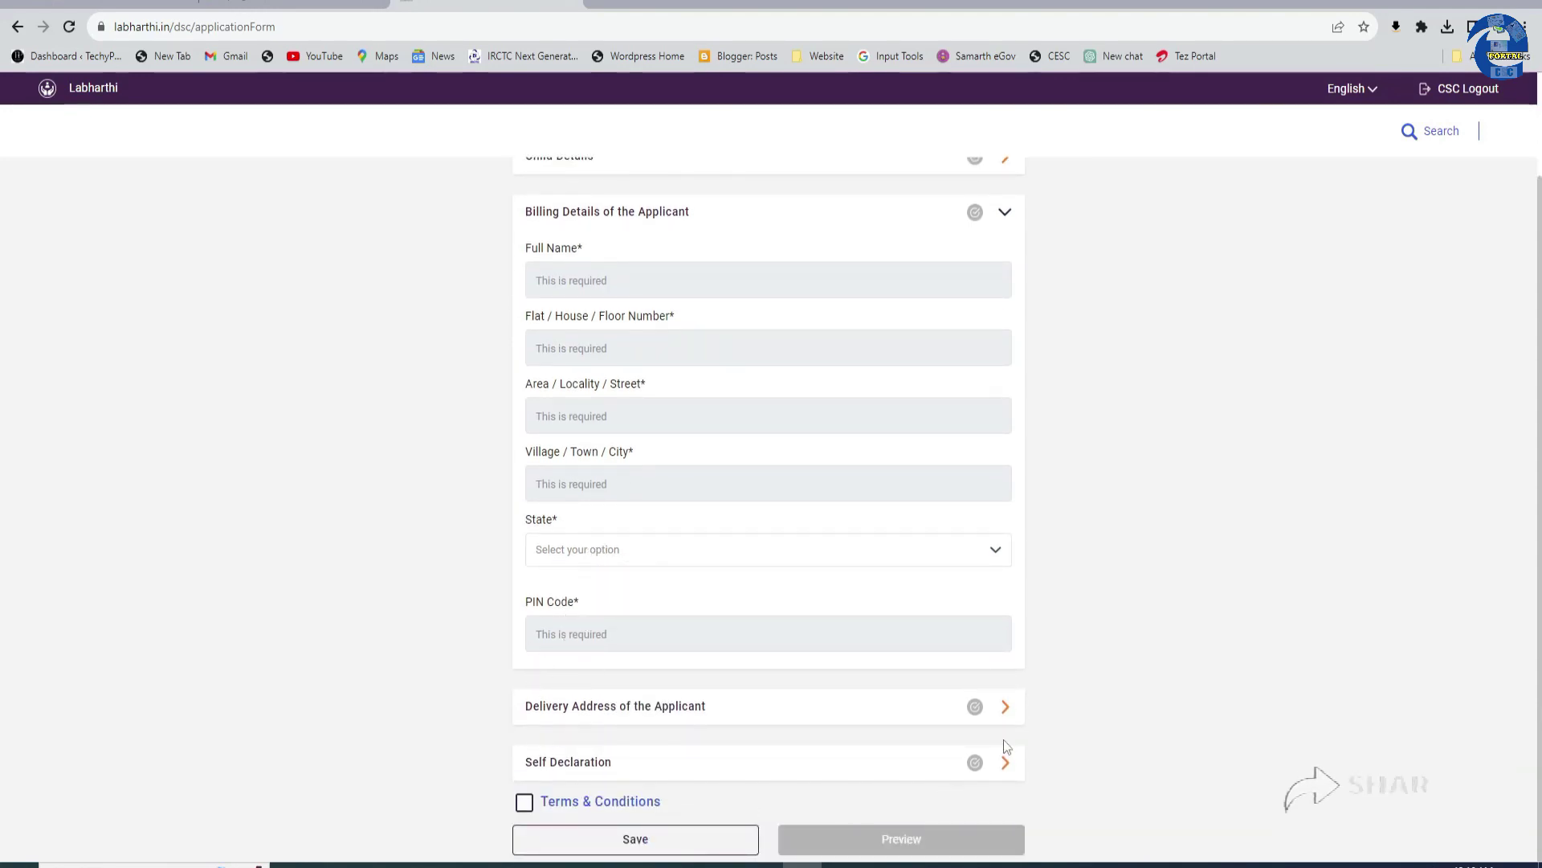
# Open the Delivery Address of the Applicant section and answer Yes to whether delivery details are the same as the applicant's
pyautogui.click(1005, 714)
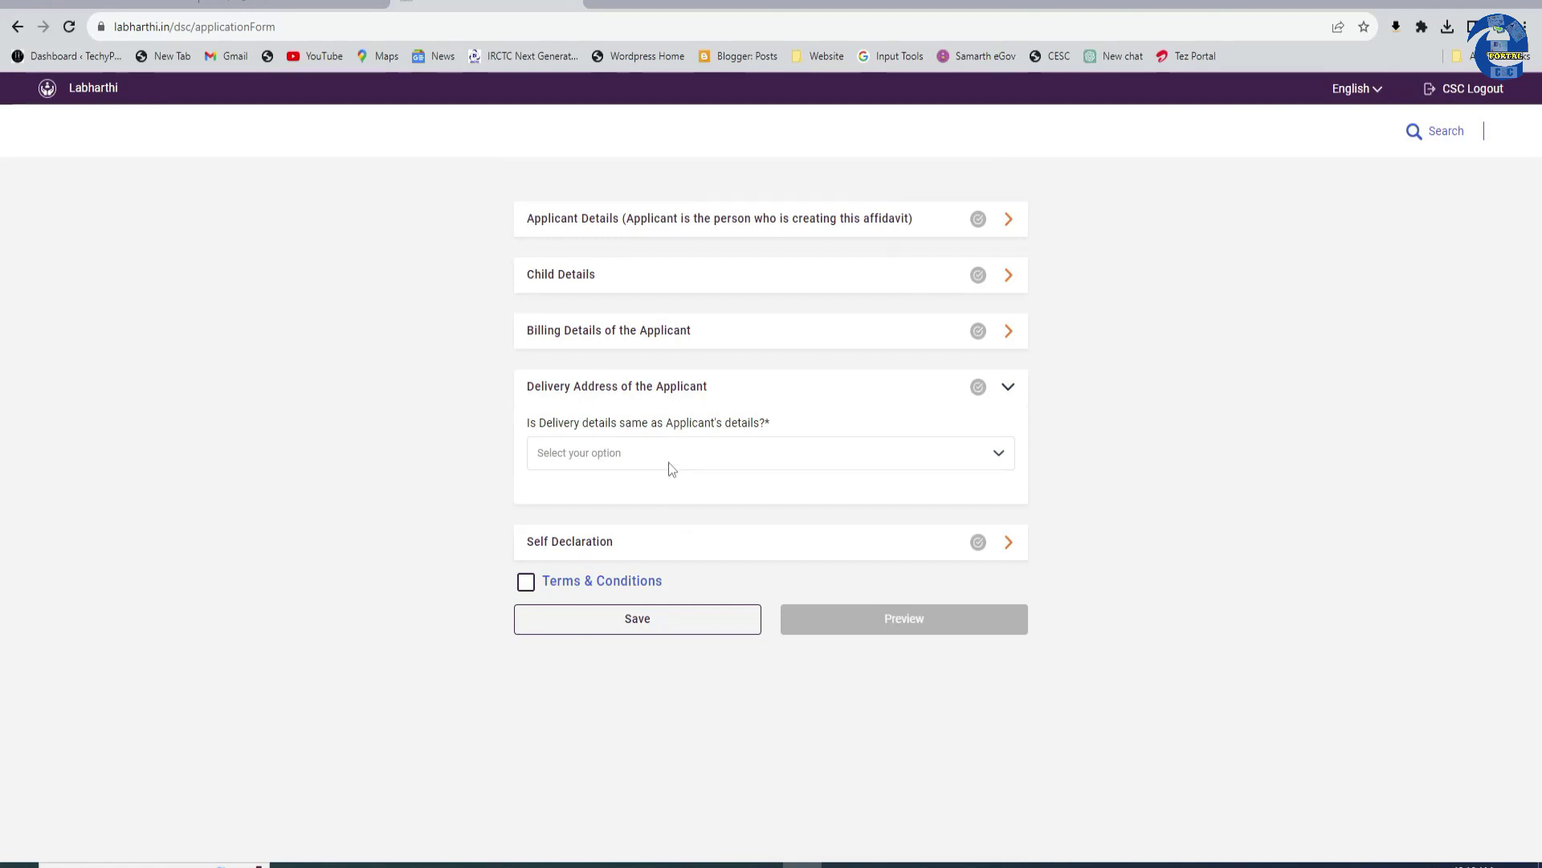
pyautogui.click(663, 462)
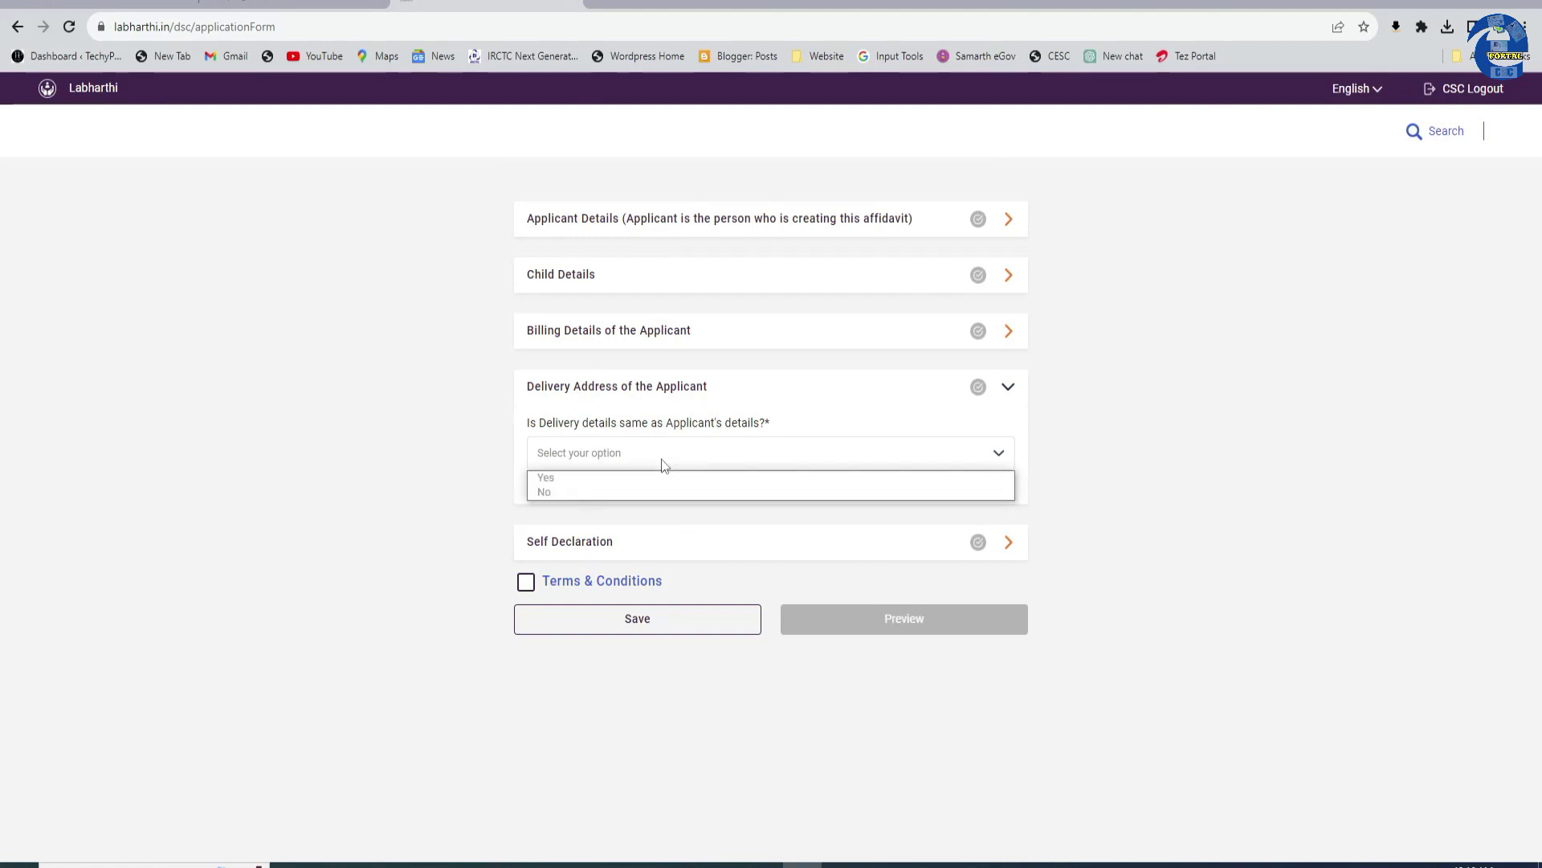
pyautogui.click(660, 462)
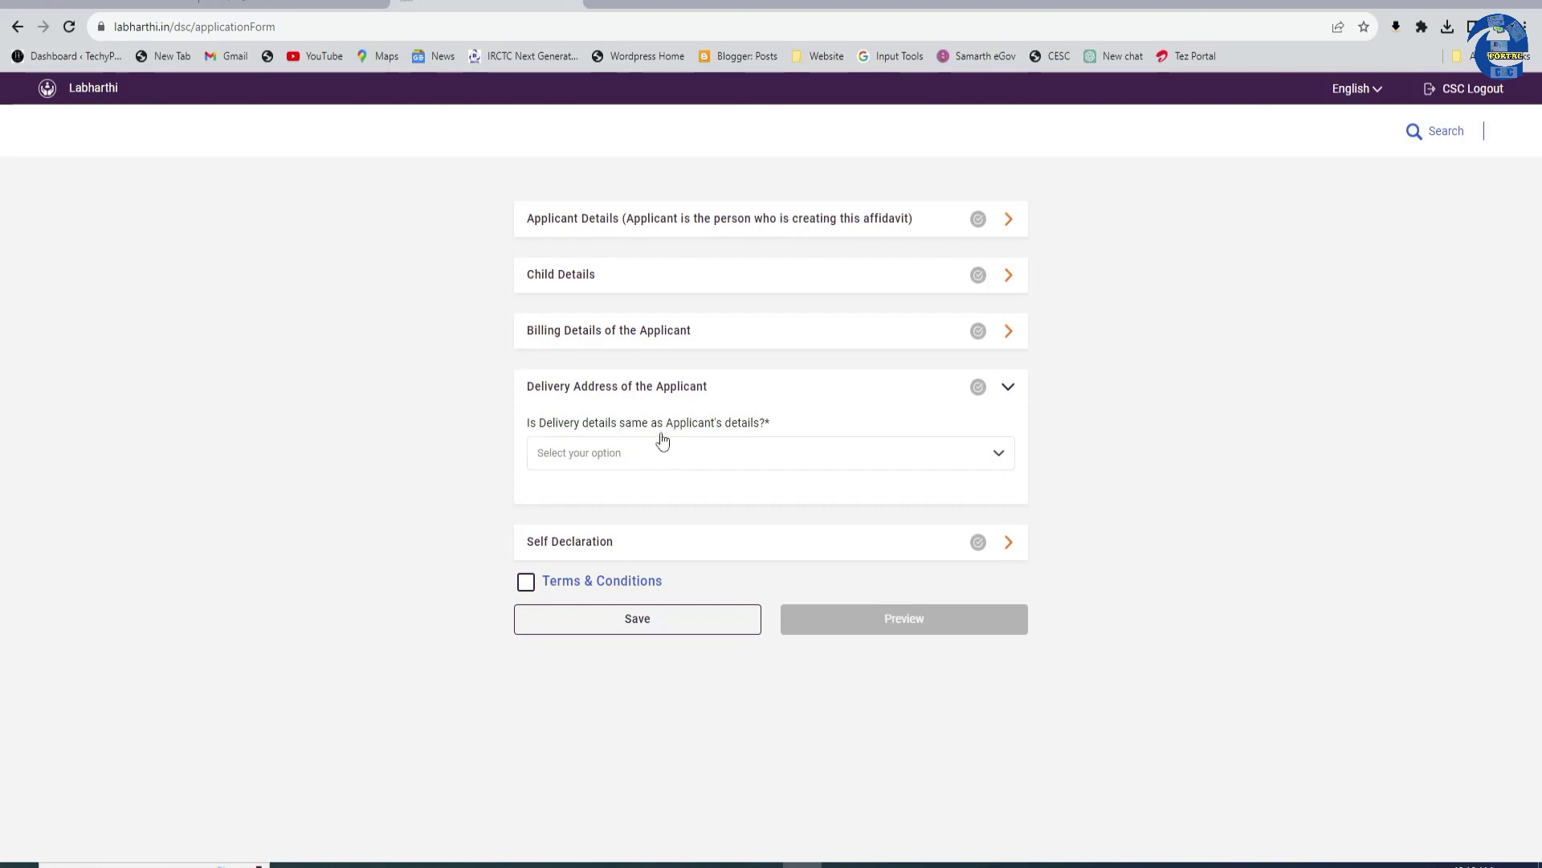
pyautogui.click(737, 455)
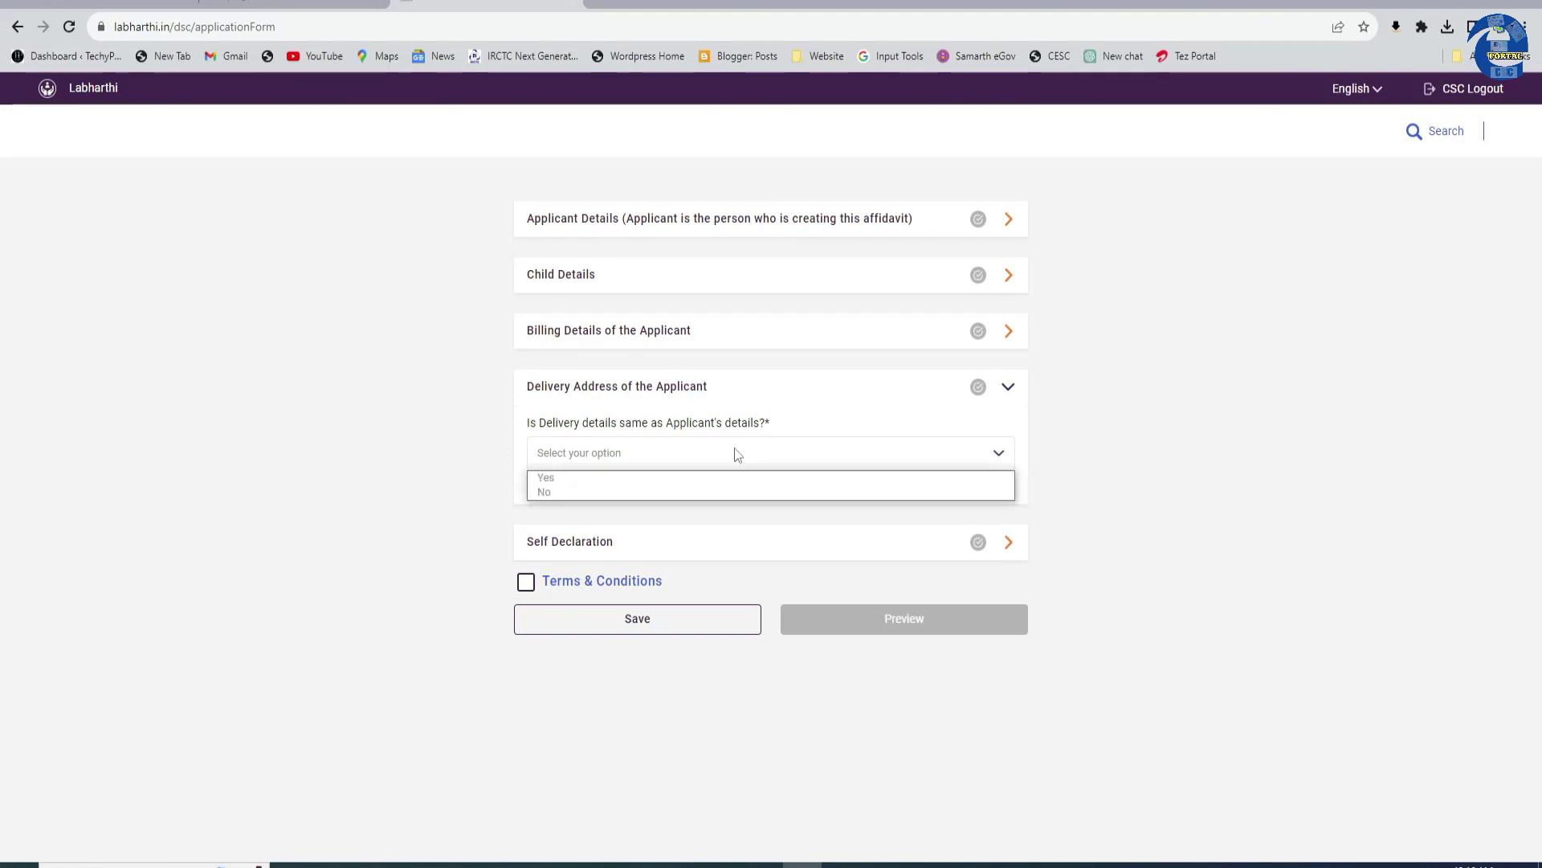
pyautogui.click(553, 479)
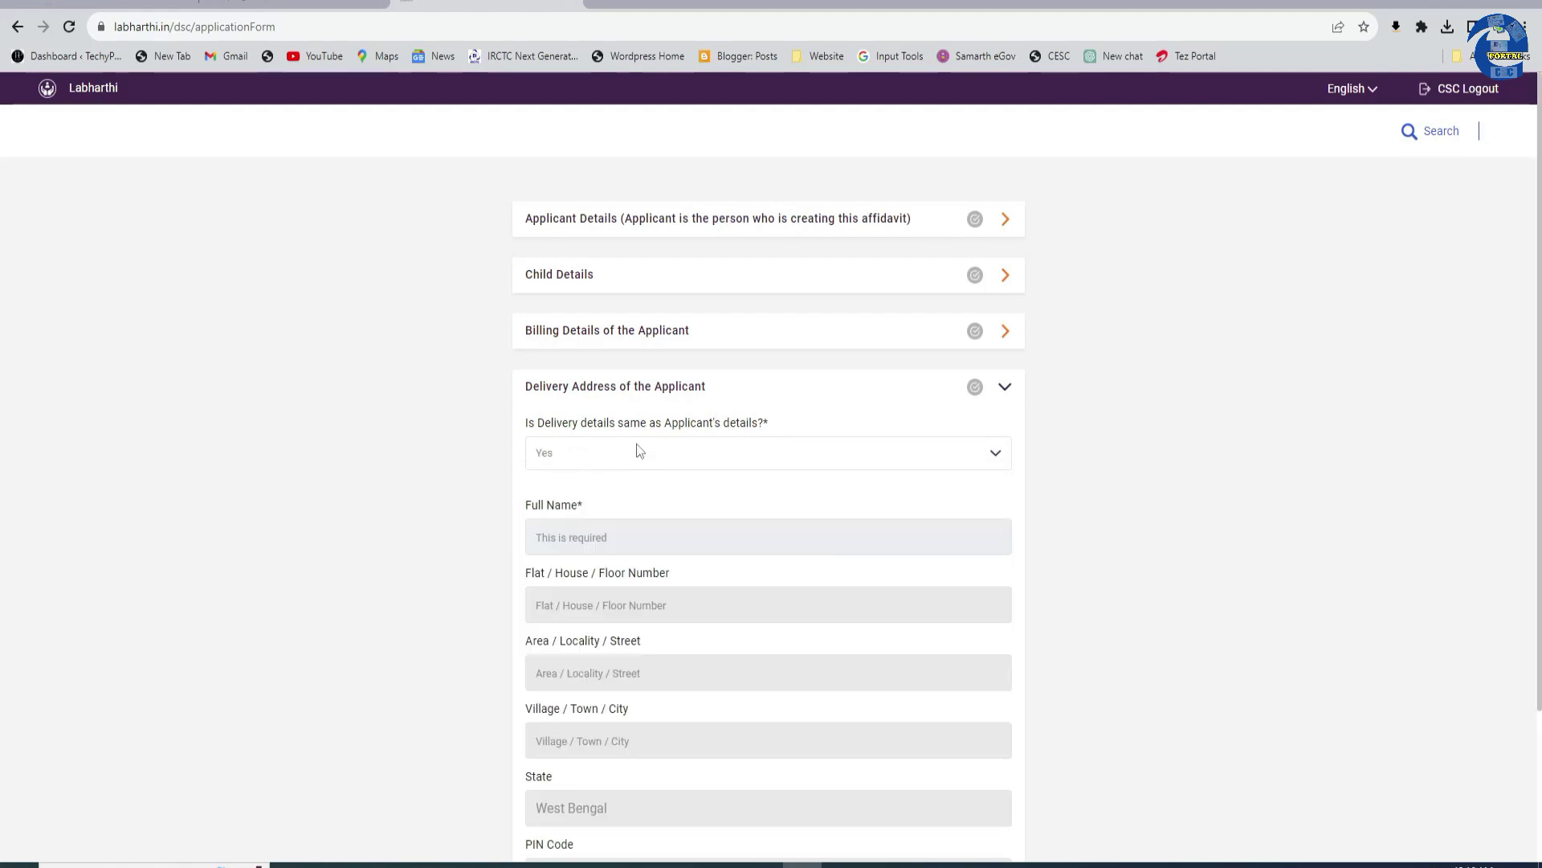
# Switch the same-delivery-details answer to No and back to Yes to compare the address fields each option requires
pyautogui.click(639, 451)
pyautogui.click(553, 495)
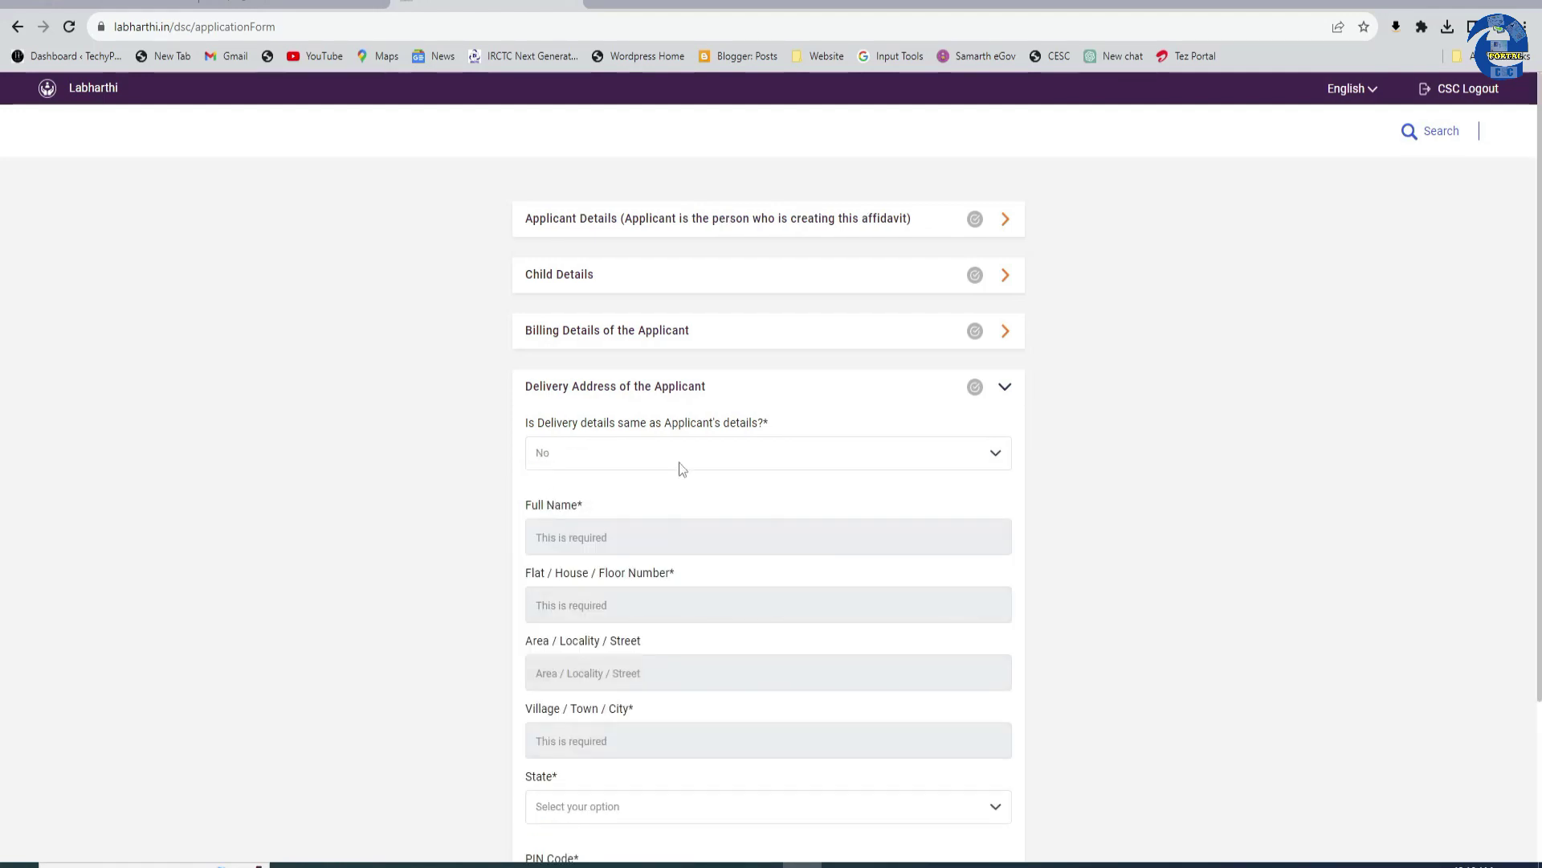
pyautogui.click(668, 459)
pyautogui.click(556, 494)
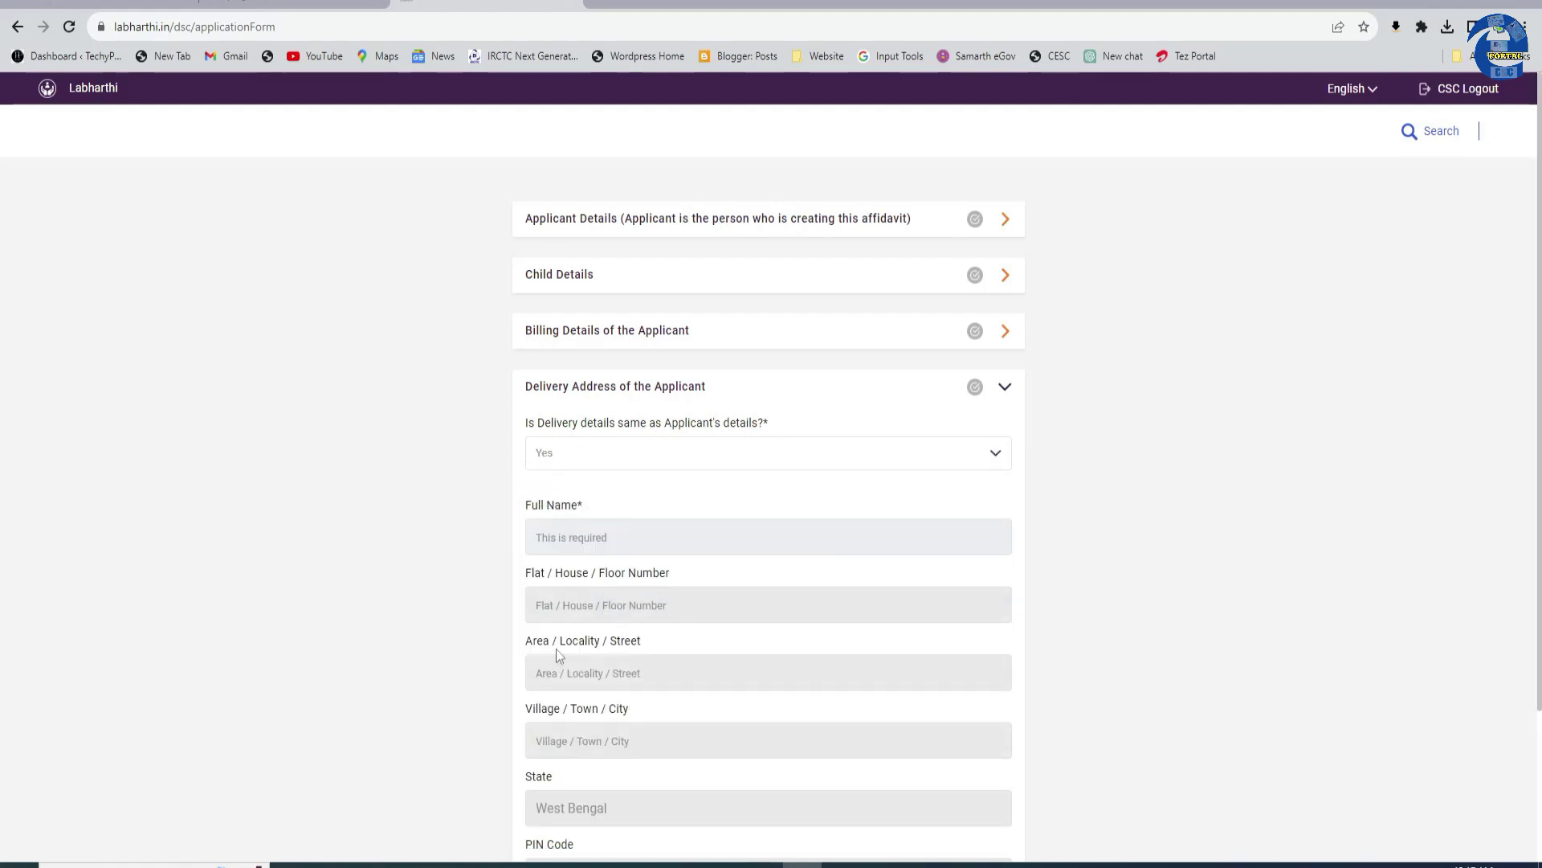
pyautogui.scroll(-2, 667, 654)
pyautogui.scroll(2, 679, 683)
# Set "Is Delivery details same as Applicant's details?" to No and review the separate delivery address fields
pyautogui.click(625, 460)
pyautogui.click(594, 493)
pyautogui.scroll(-1, 601, 546)
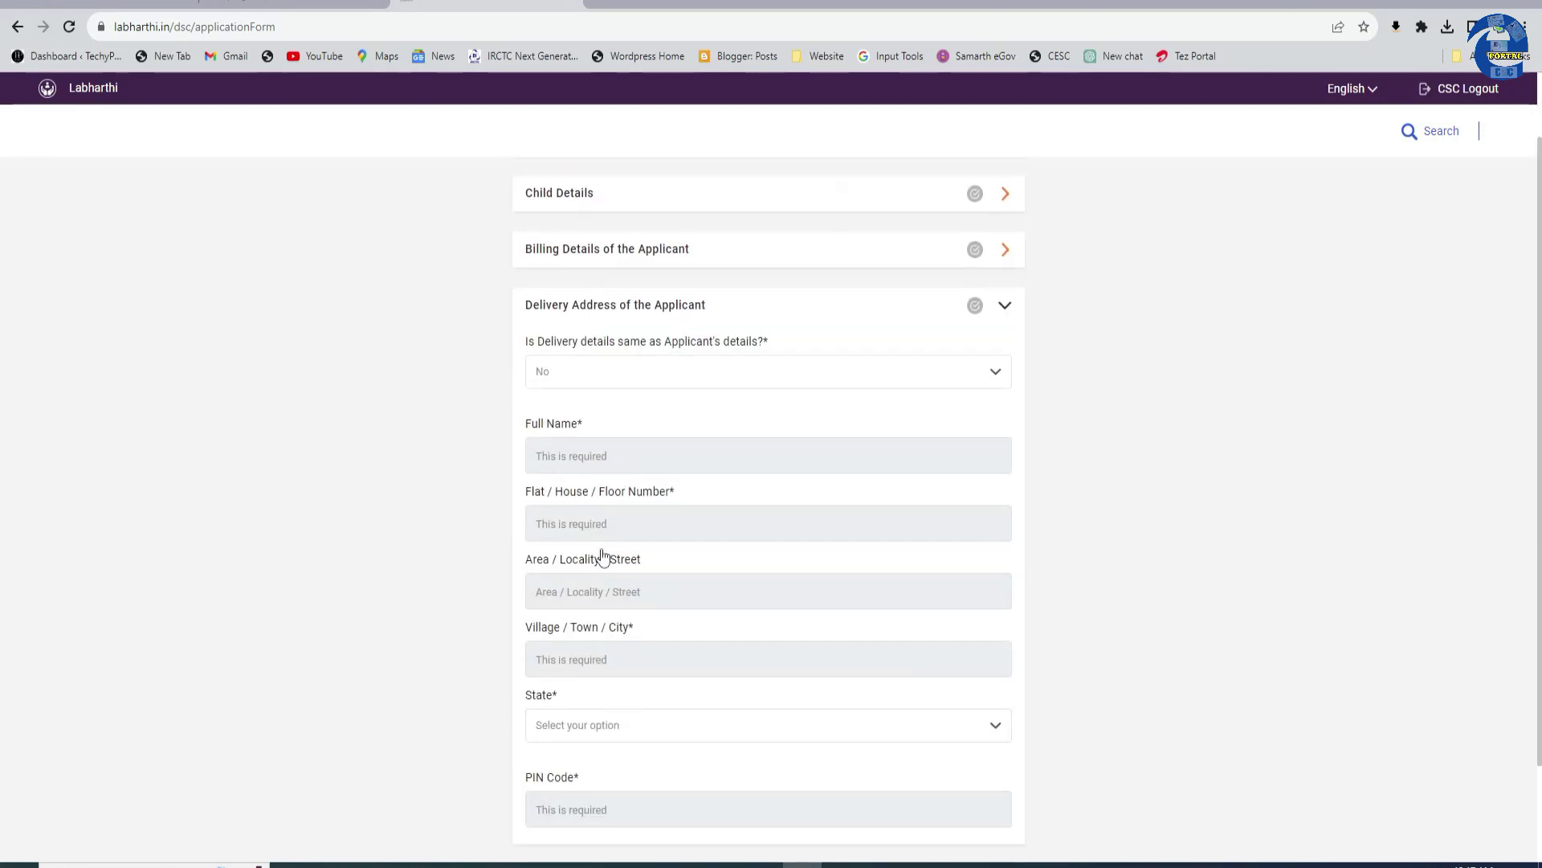
pyautogui.scroll(-2, 602, 554)
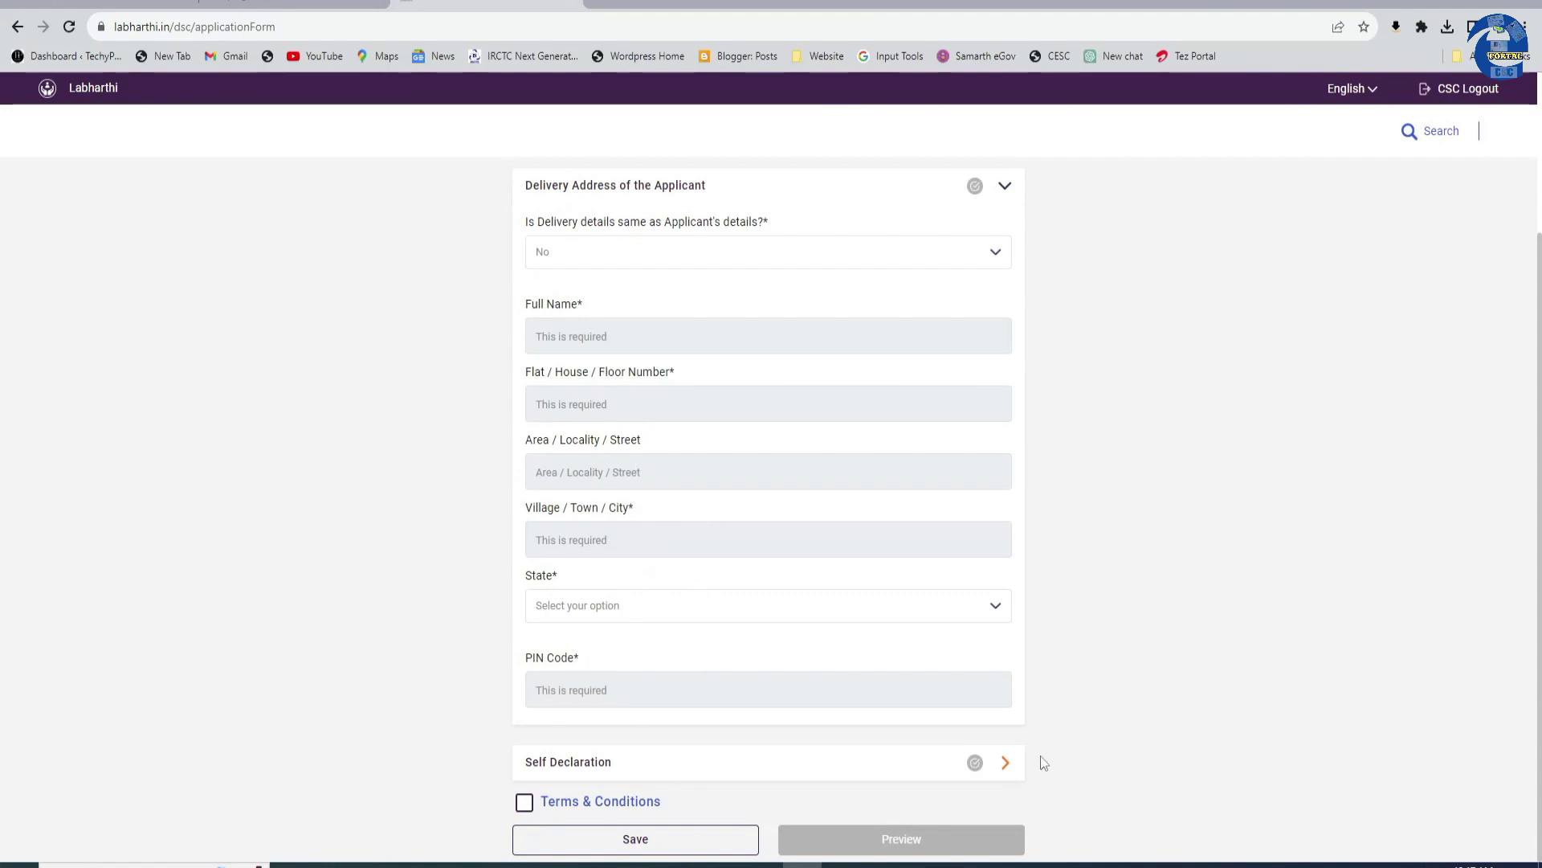
# Accept the Self Declaration statement and agree to the Terms & Conditions of the application
pyautogui.click(1004, 763)
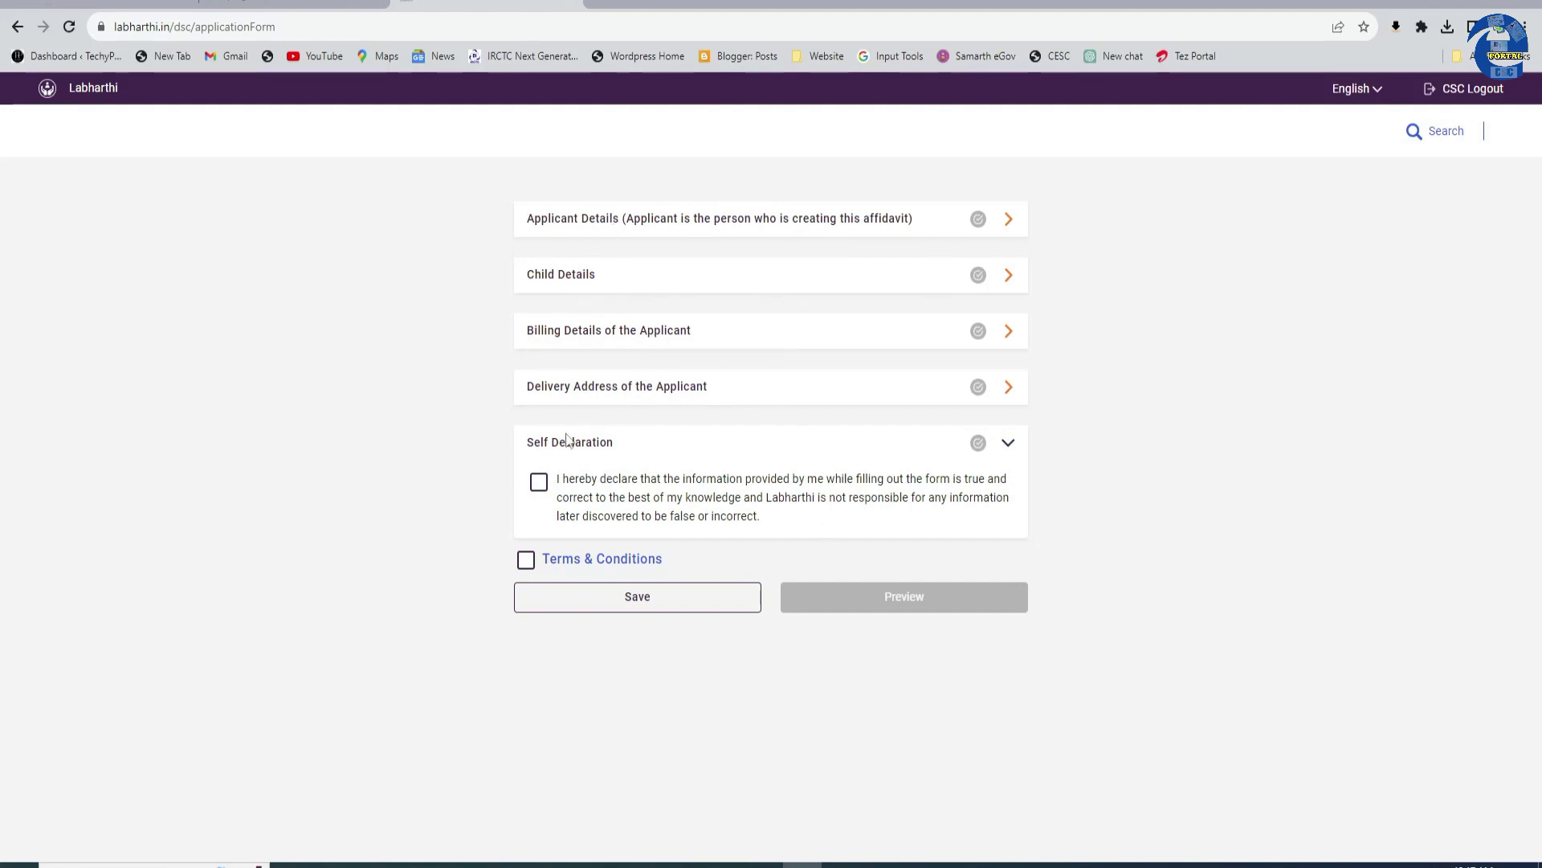
pyautogui.click(538, 482)
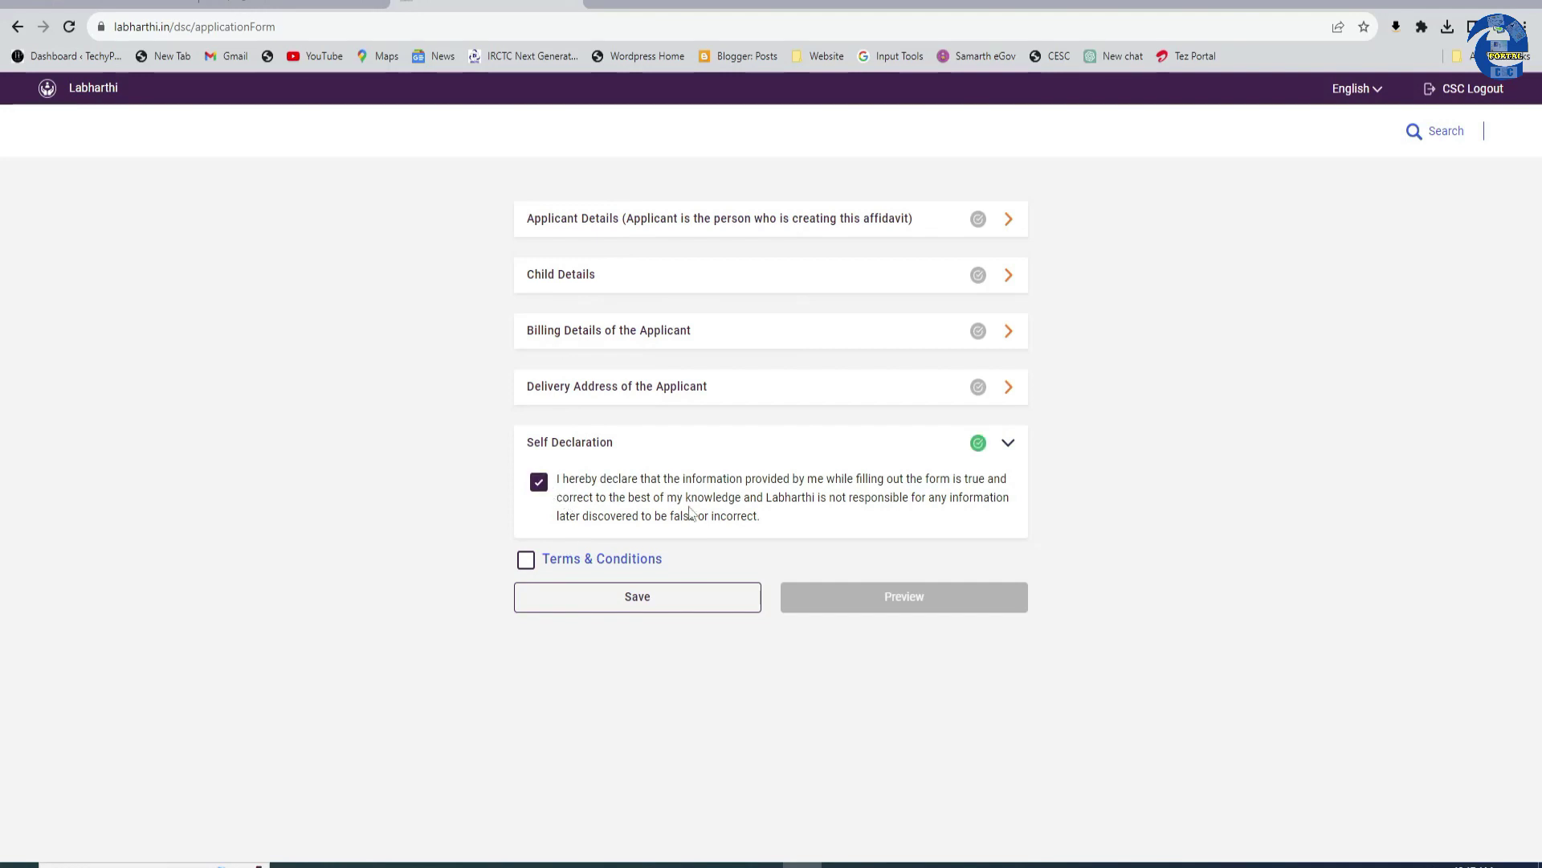
pyautogui.click(526, 561)
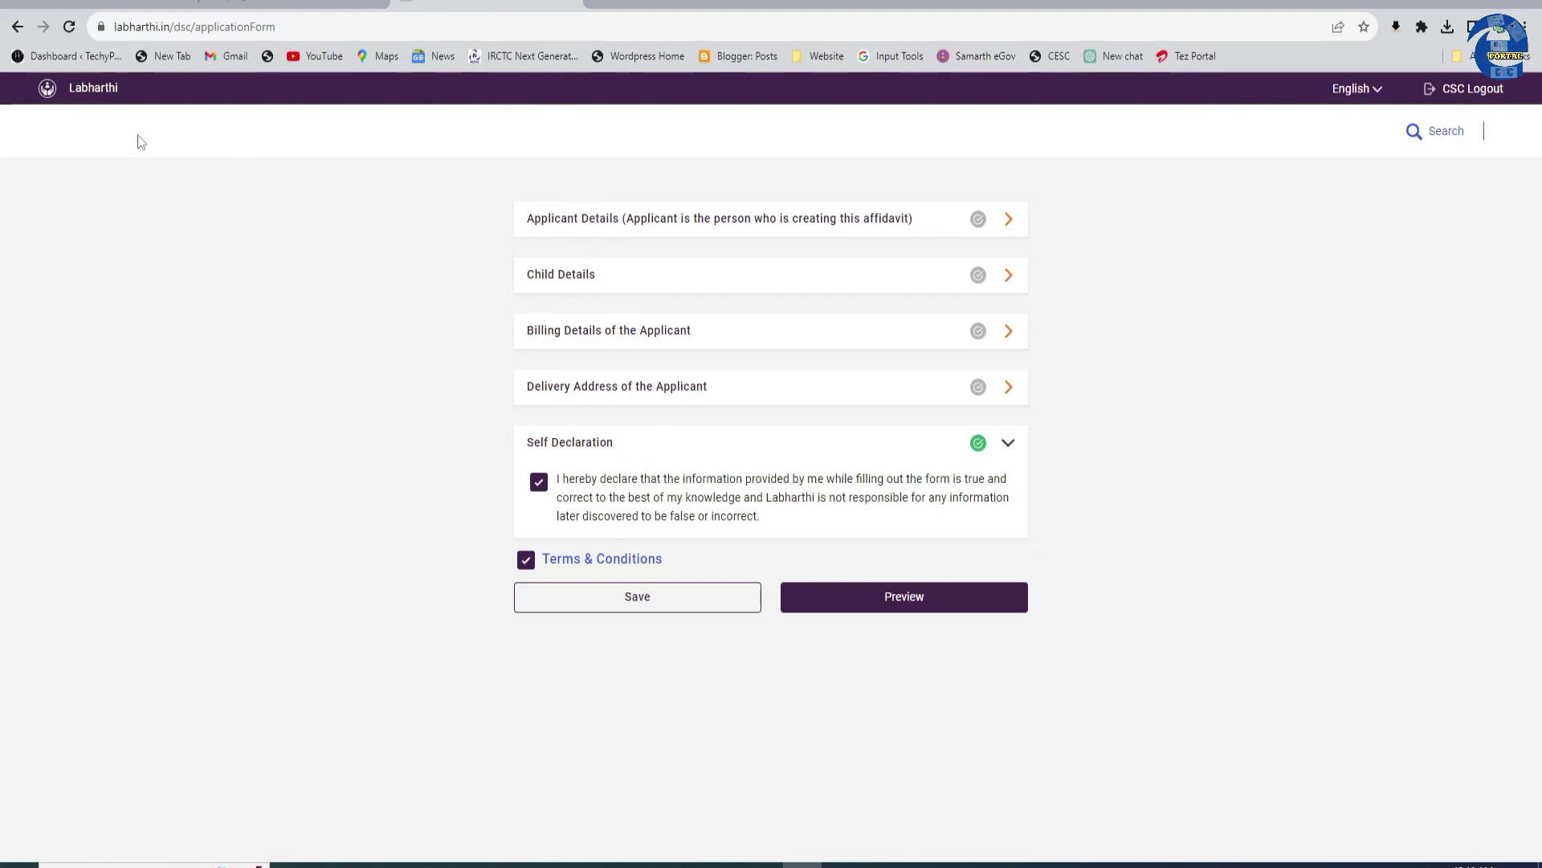
# Return to the application dashboard and start a new Proof of Date of Birth Affidavit application with Male as the gender
pyautogui.click(90, 88)
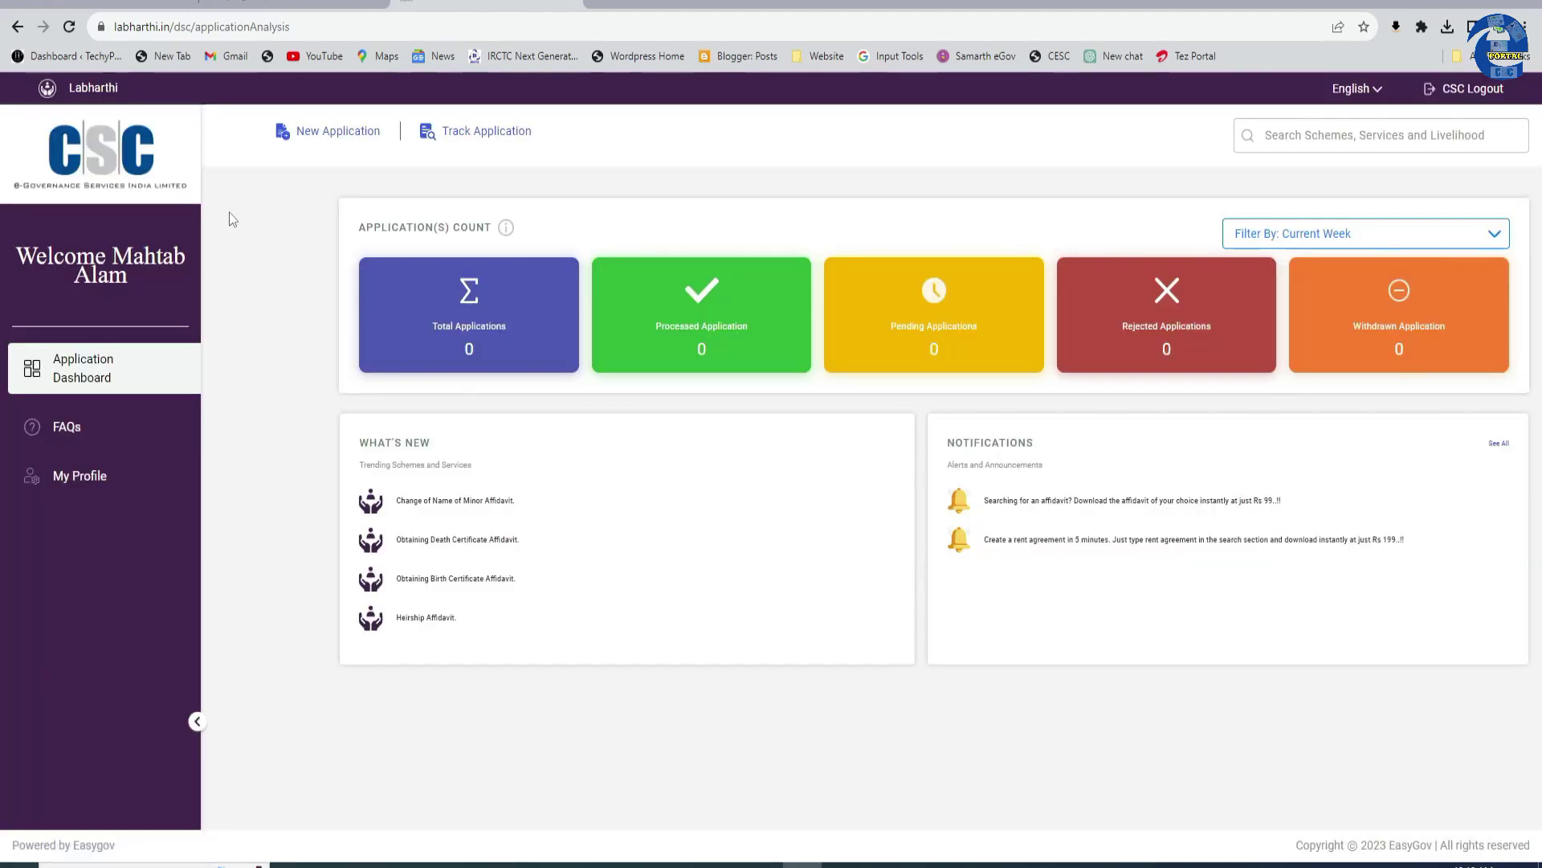
pyautogui.click(326, 136)
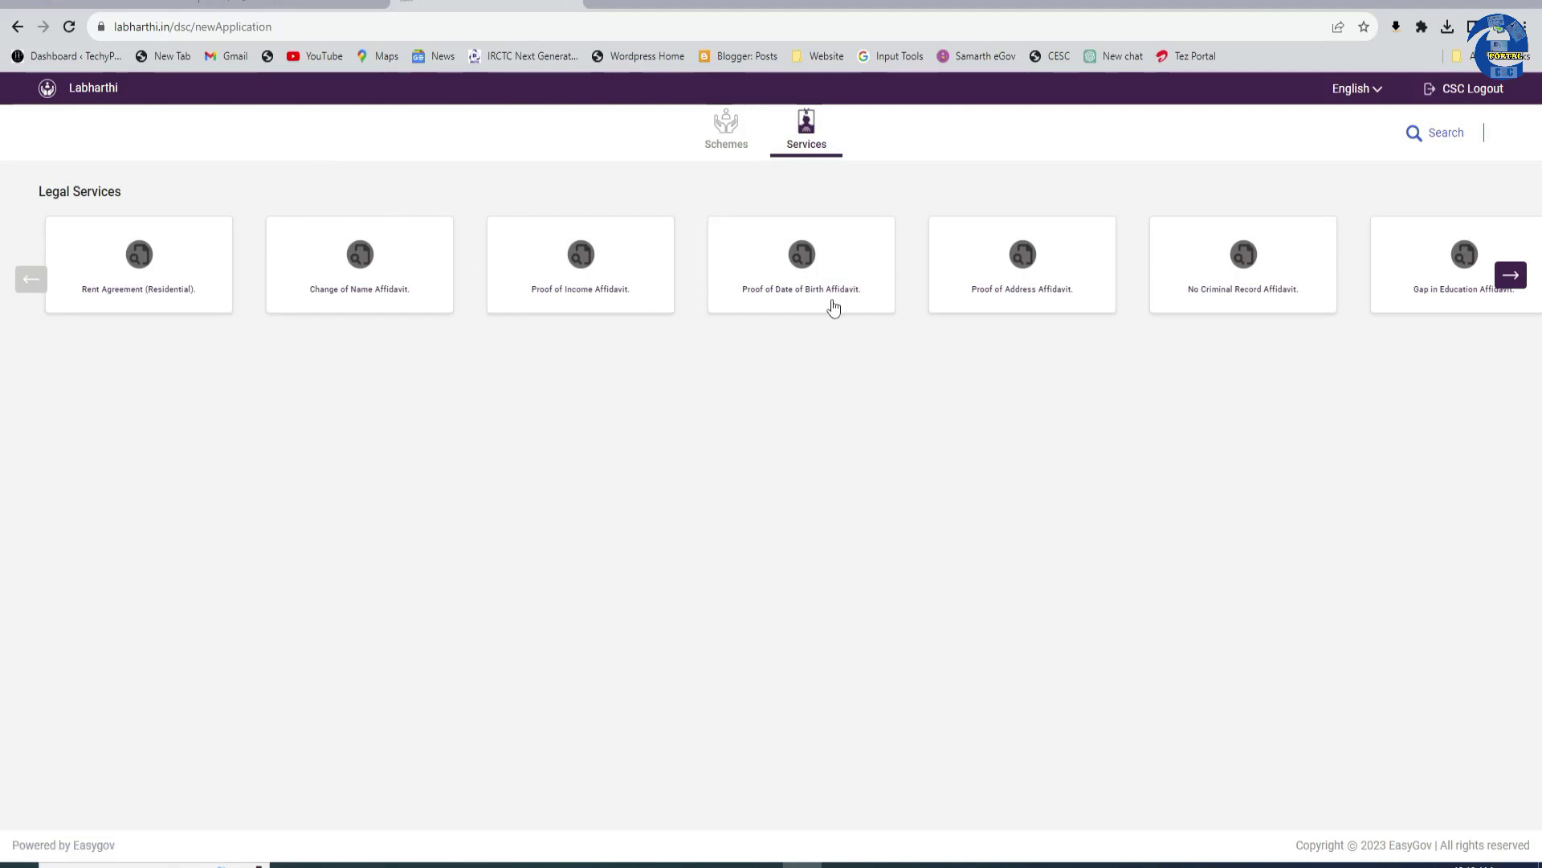
pyautogui.click(778, 299)
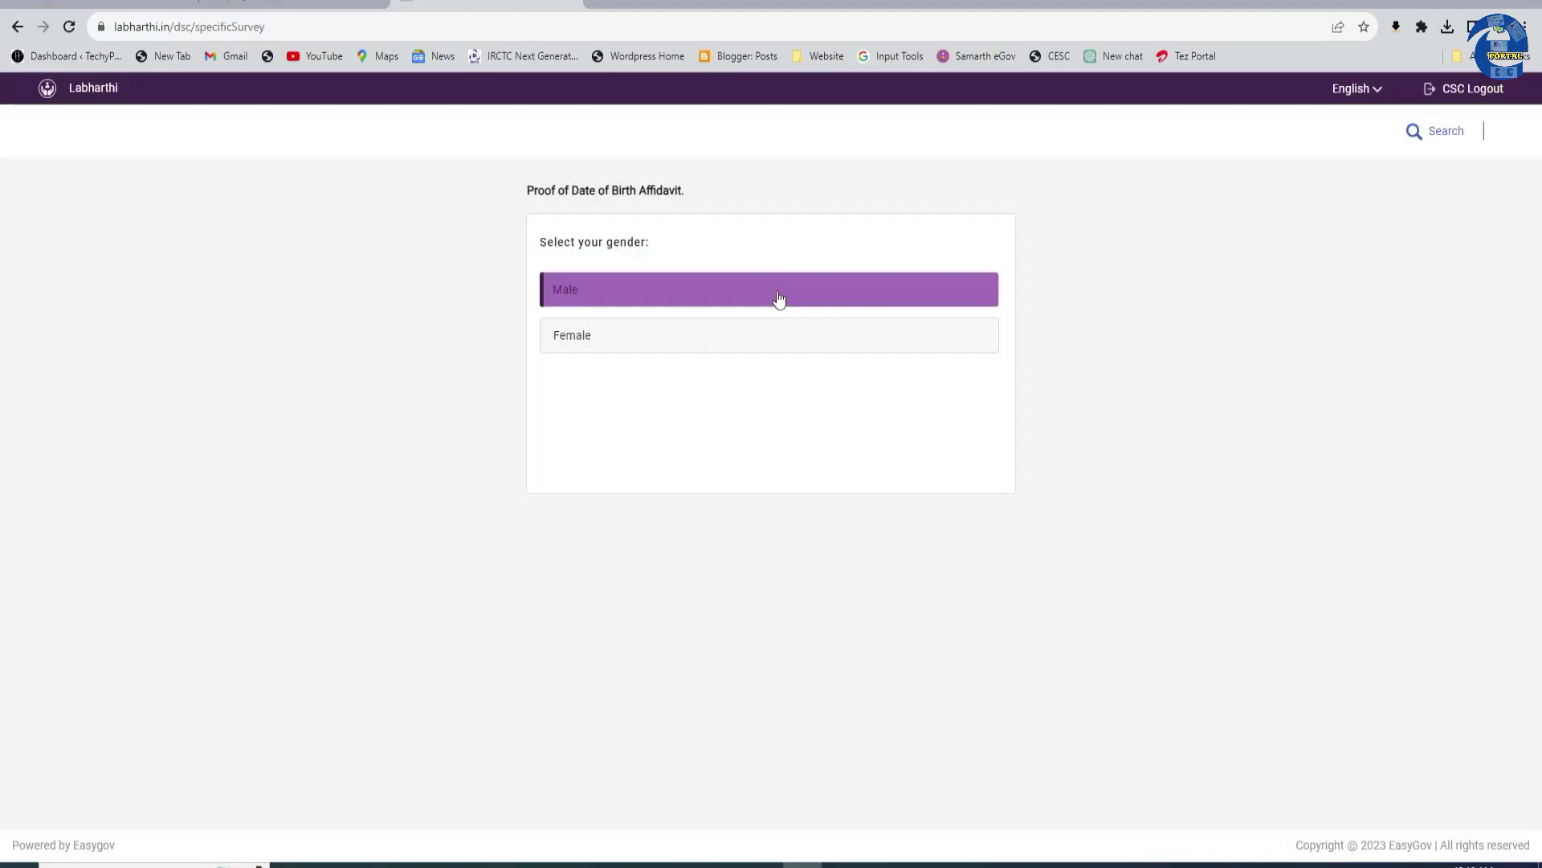
pyautogui.click(585, 299)
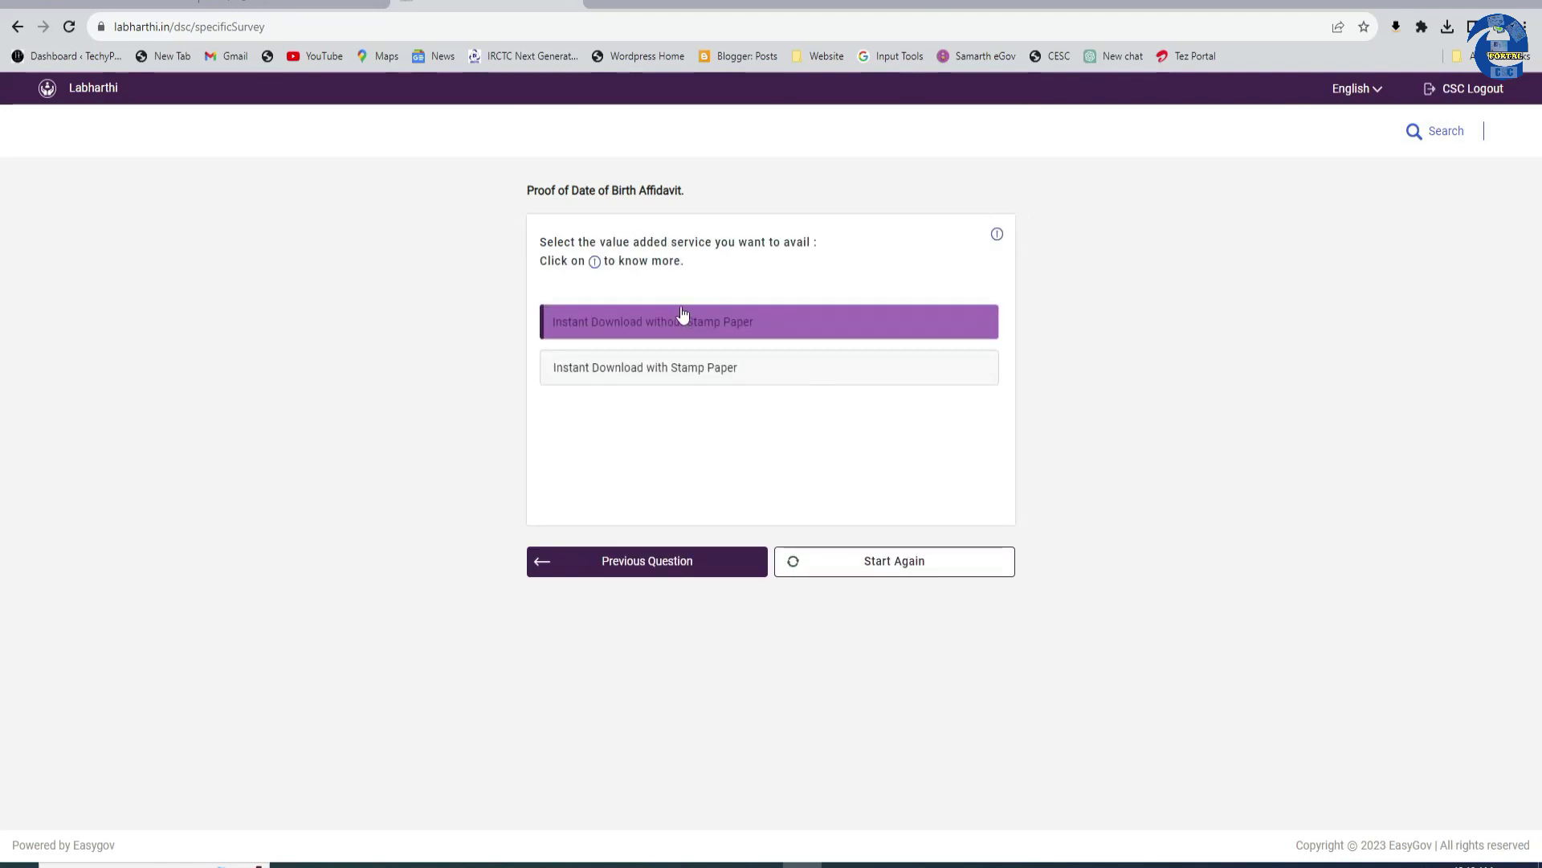
# Choose Instant Download with Stamp Paper and submit the birth-date affidavit in West Bengal (Stamp Paper - Rs 20)
pyautogui.click(678, 379)
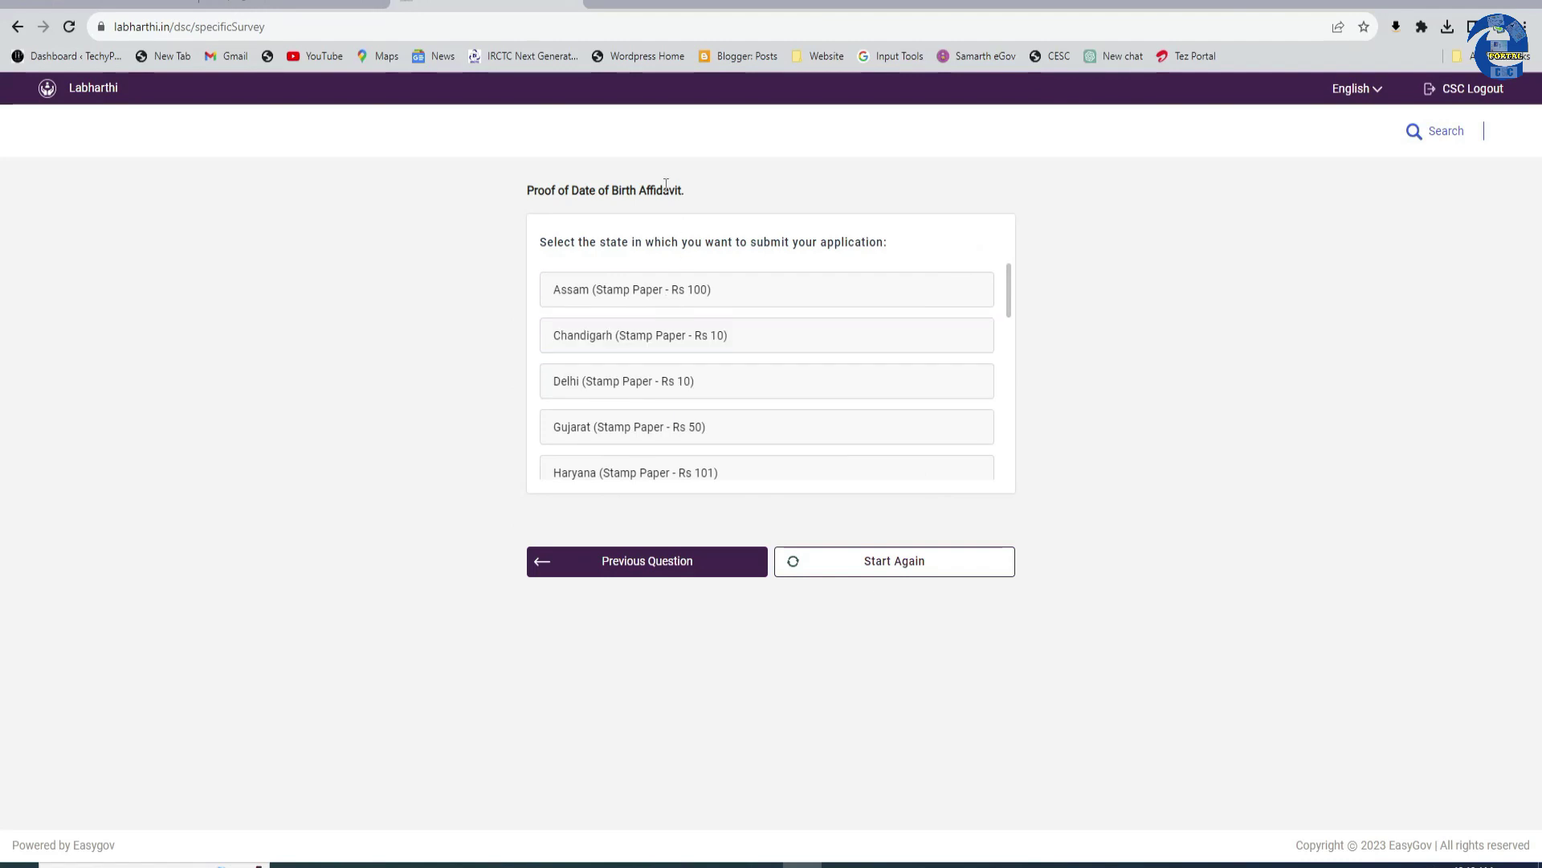
pyautogui.scroll(-10, 667, 398)
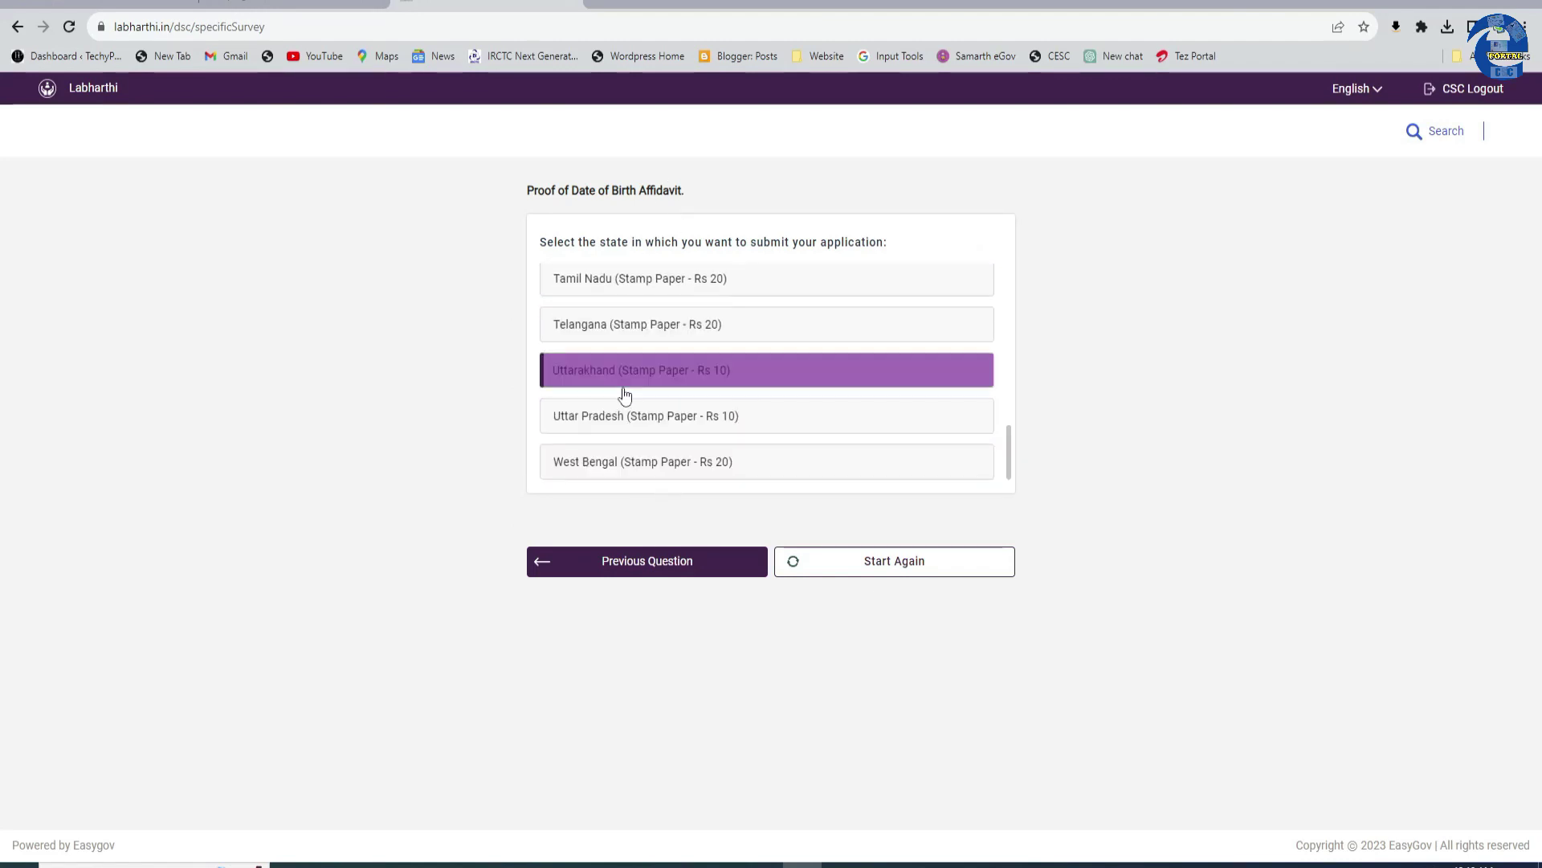
pyautogui.click(673, 465)
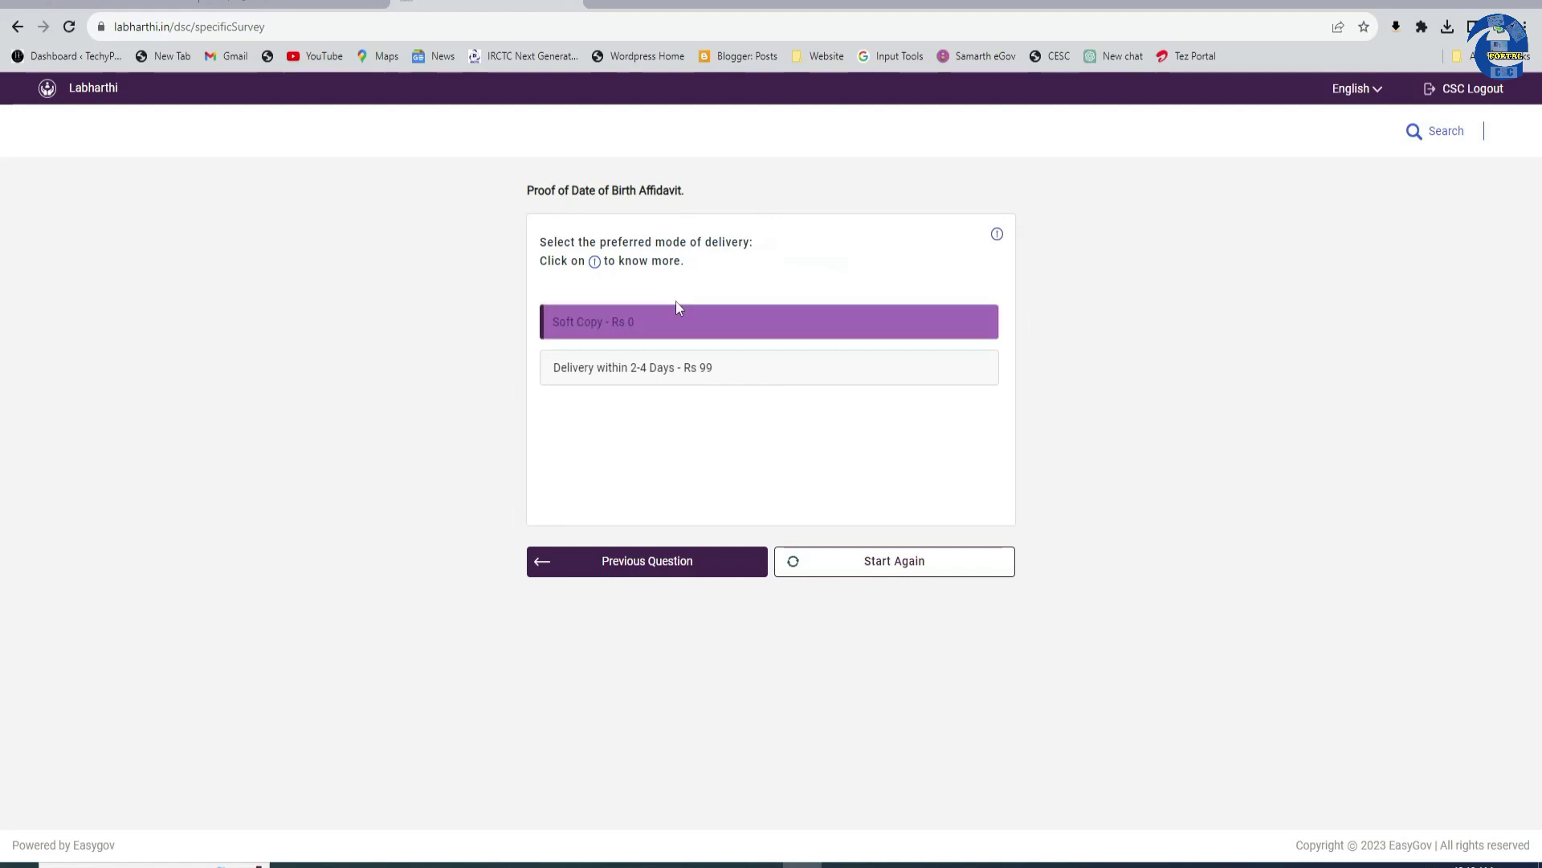
# Select Delivery within 2-4 Days - Rs 99 for the birth-date affidavit and proceed to its application form
pyautogui.click(657, 376)
pyautogui.click(732, 471)
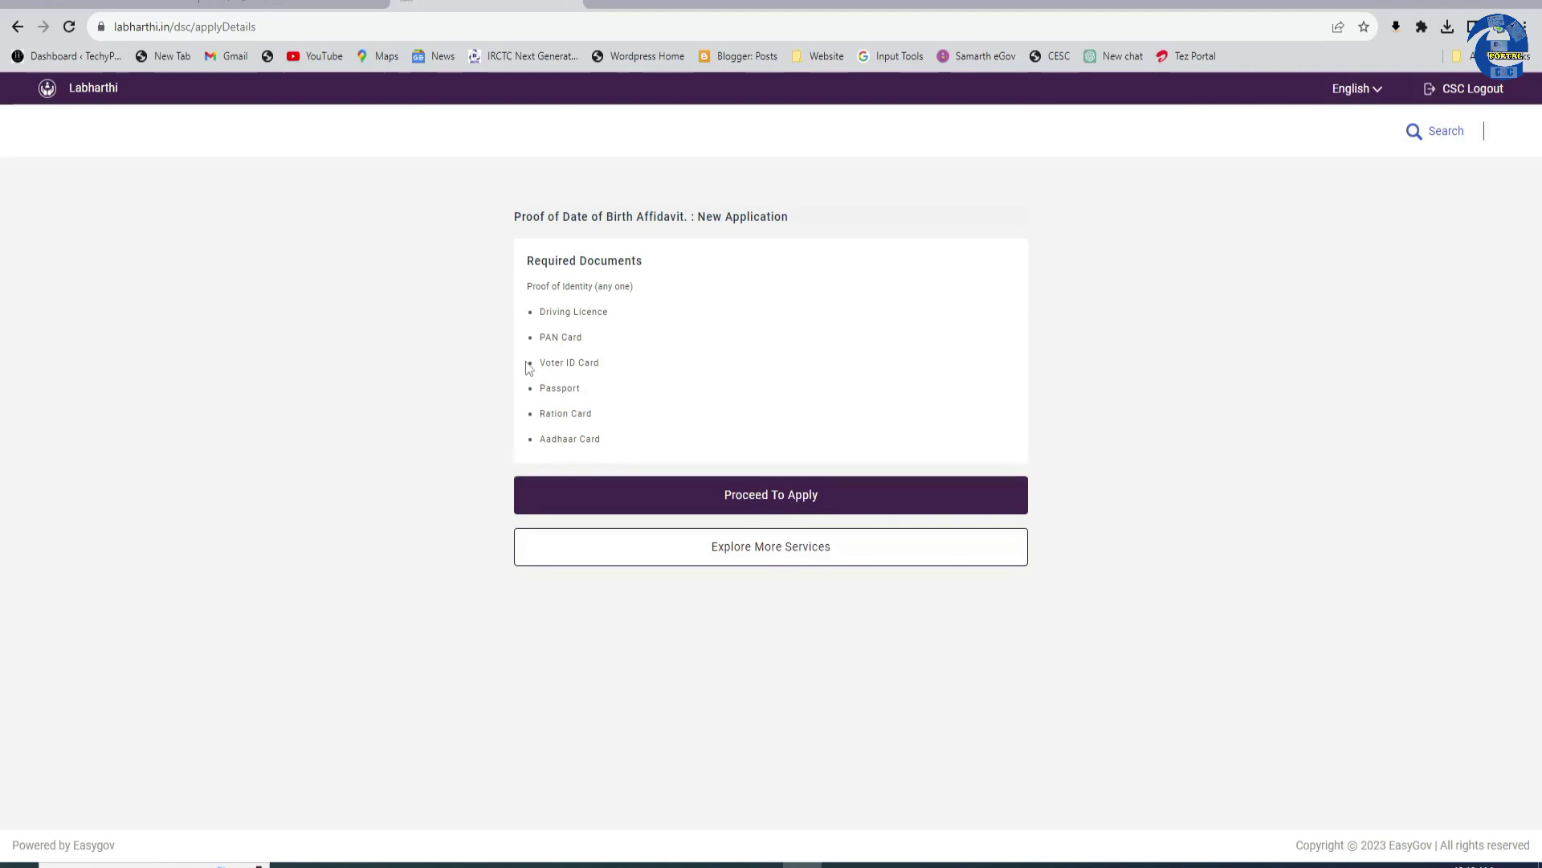
pyautogui.click(786, 492)
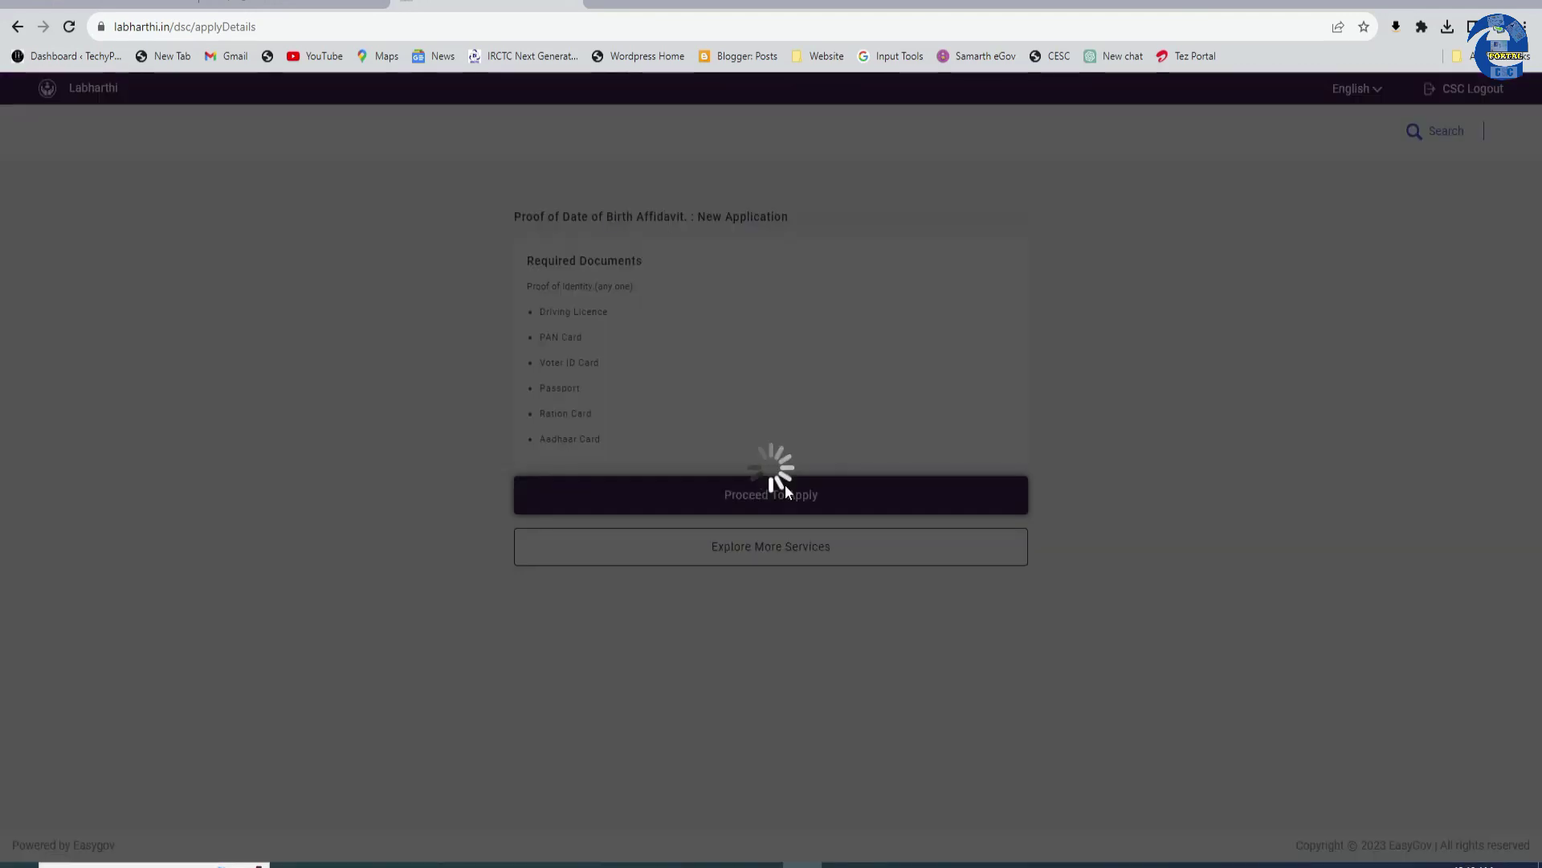
# Examine the required fields under Applicant Details and Billing Details of the Applicant in the Proof of Date of Birth Affidavit form
pyautogui.scroll(-7, 787, 402)
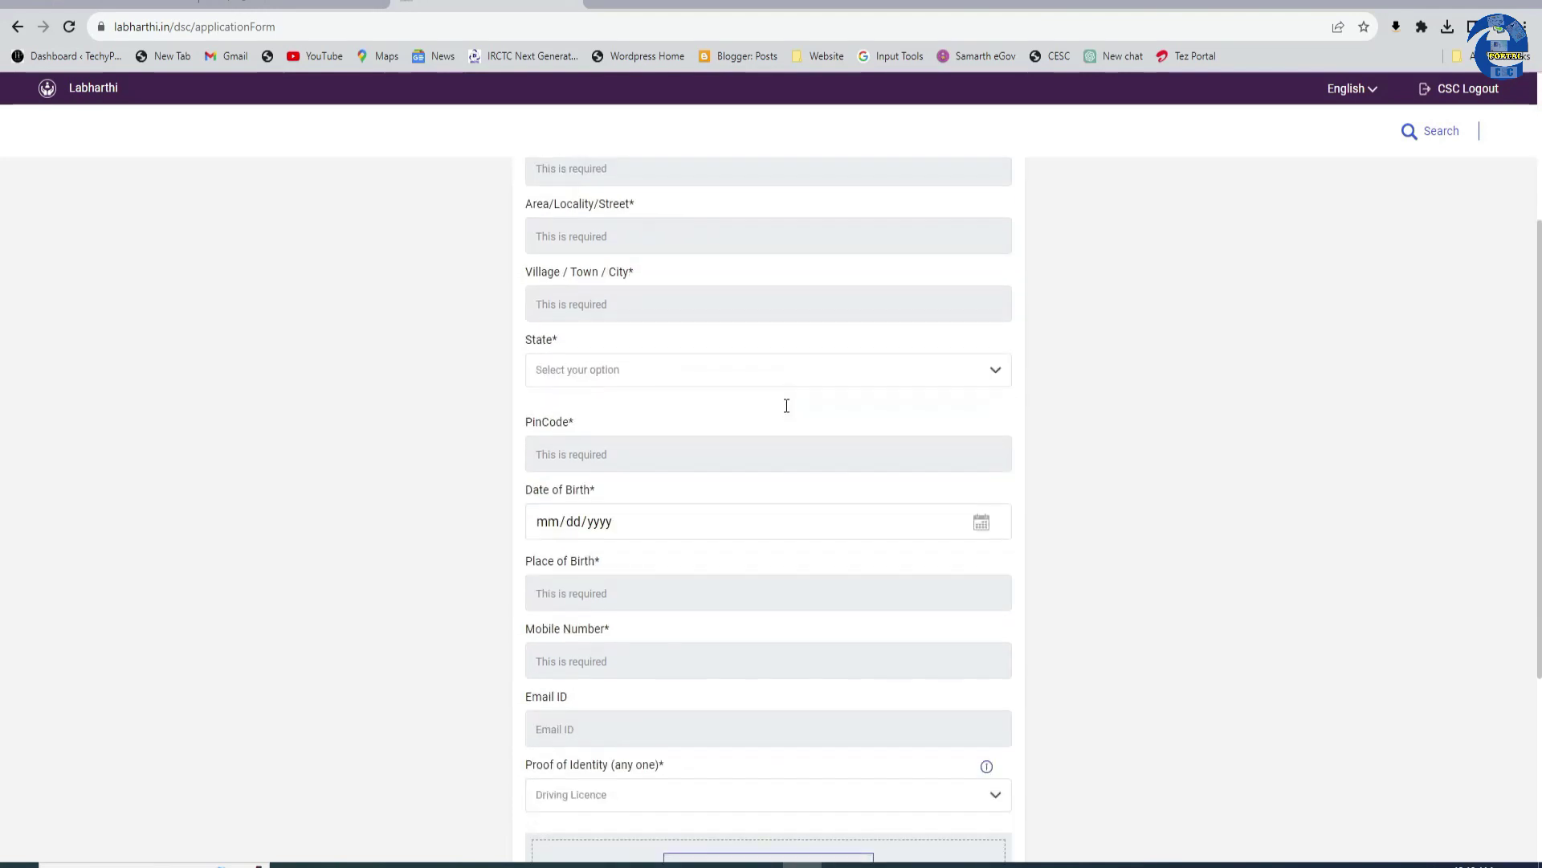
pyautogui.scroll(7, 813, 701)
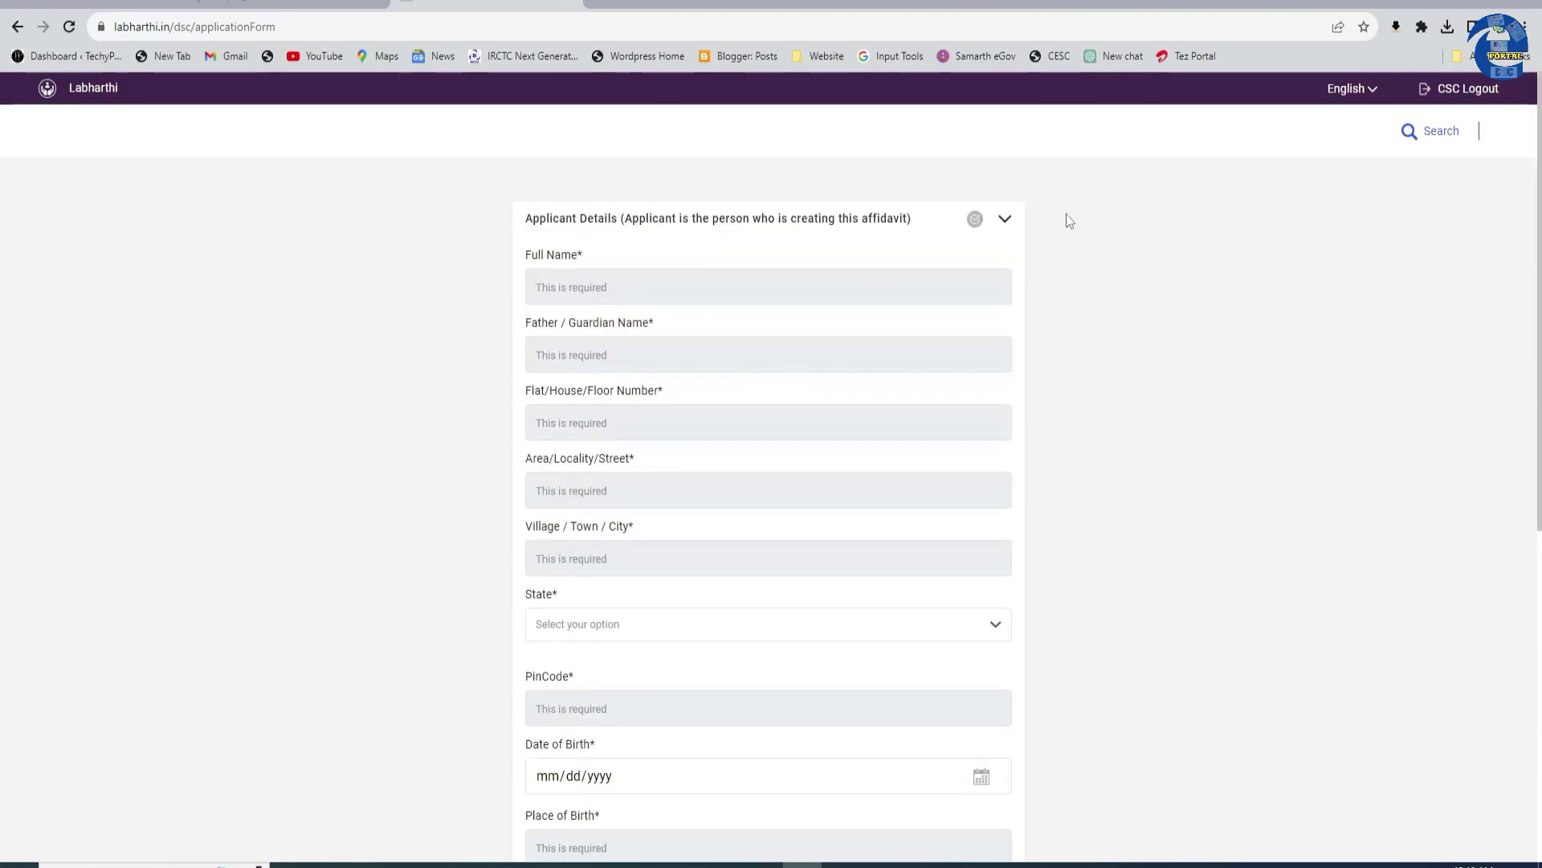
pyautogui.click(1005, 222)
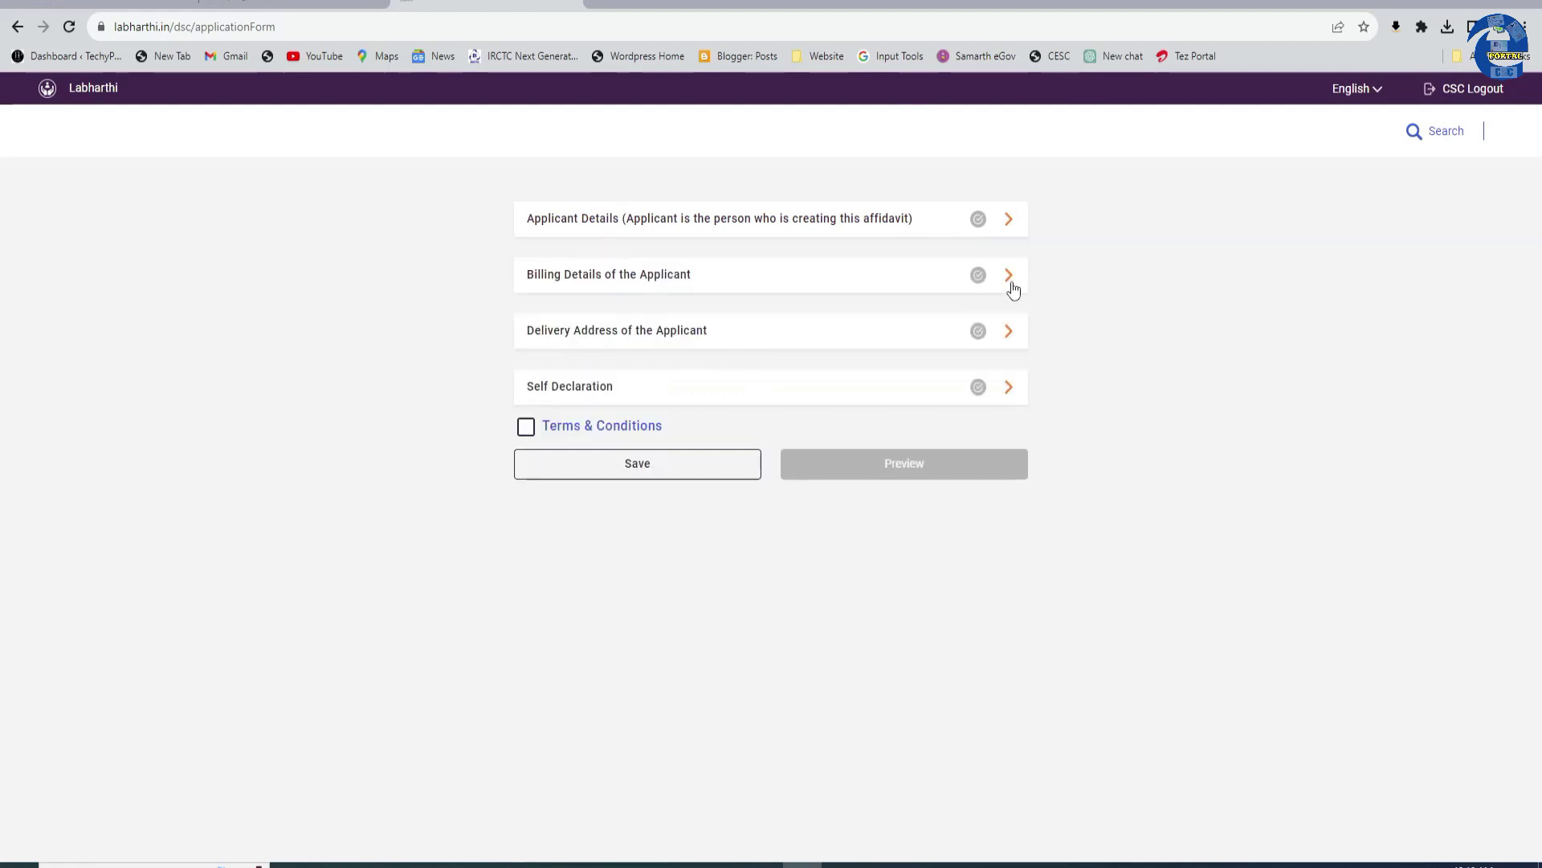
pyautogui.click(1009, 276)
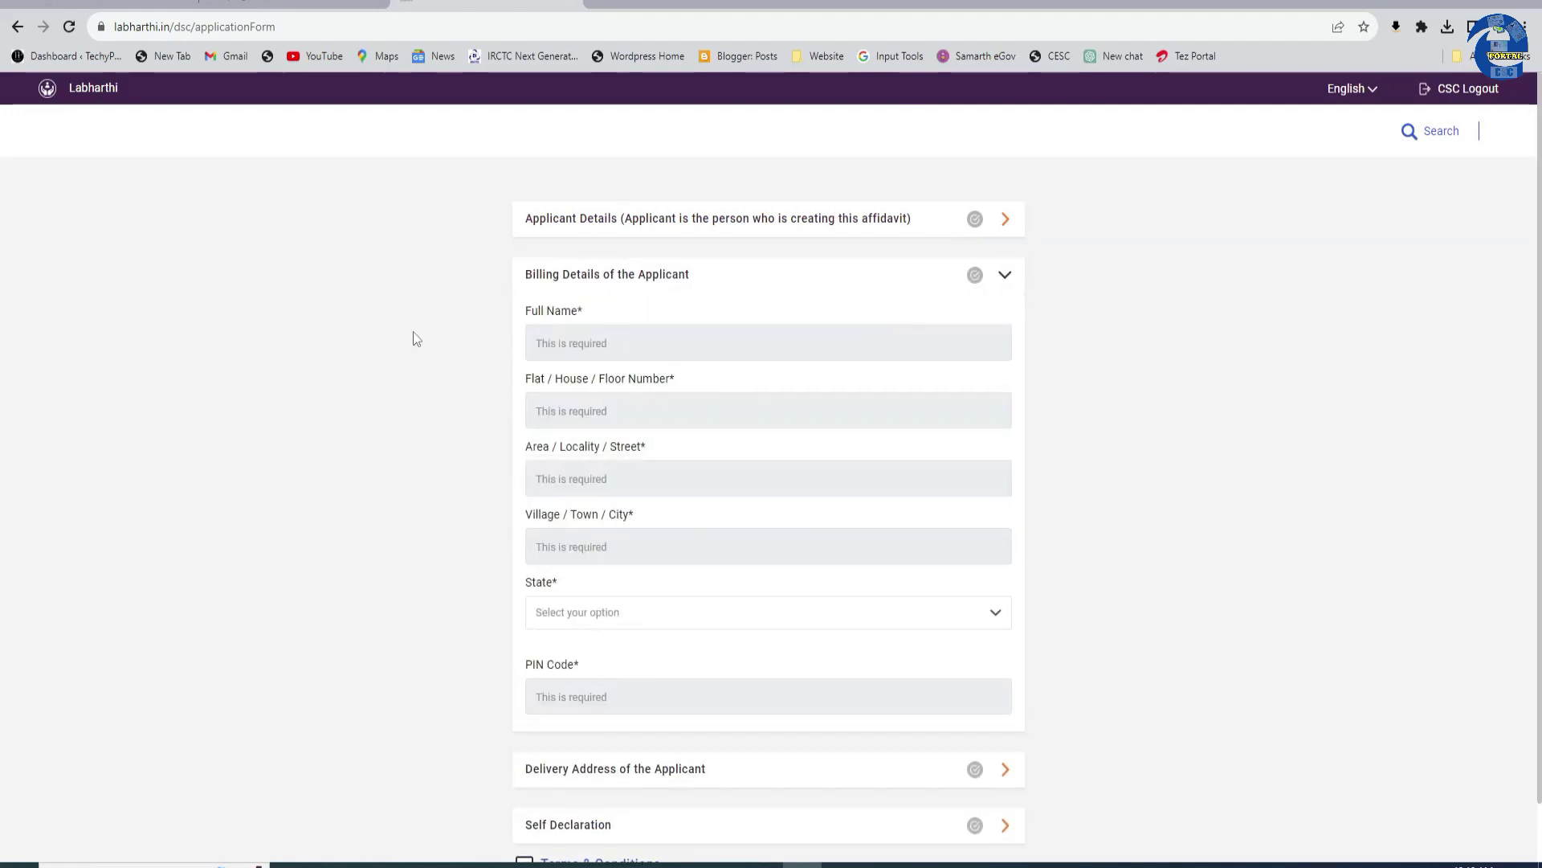
pyautogui.click(1007, 277)
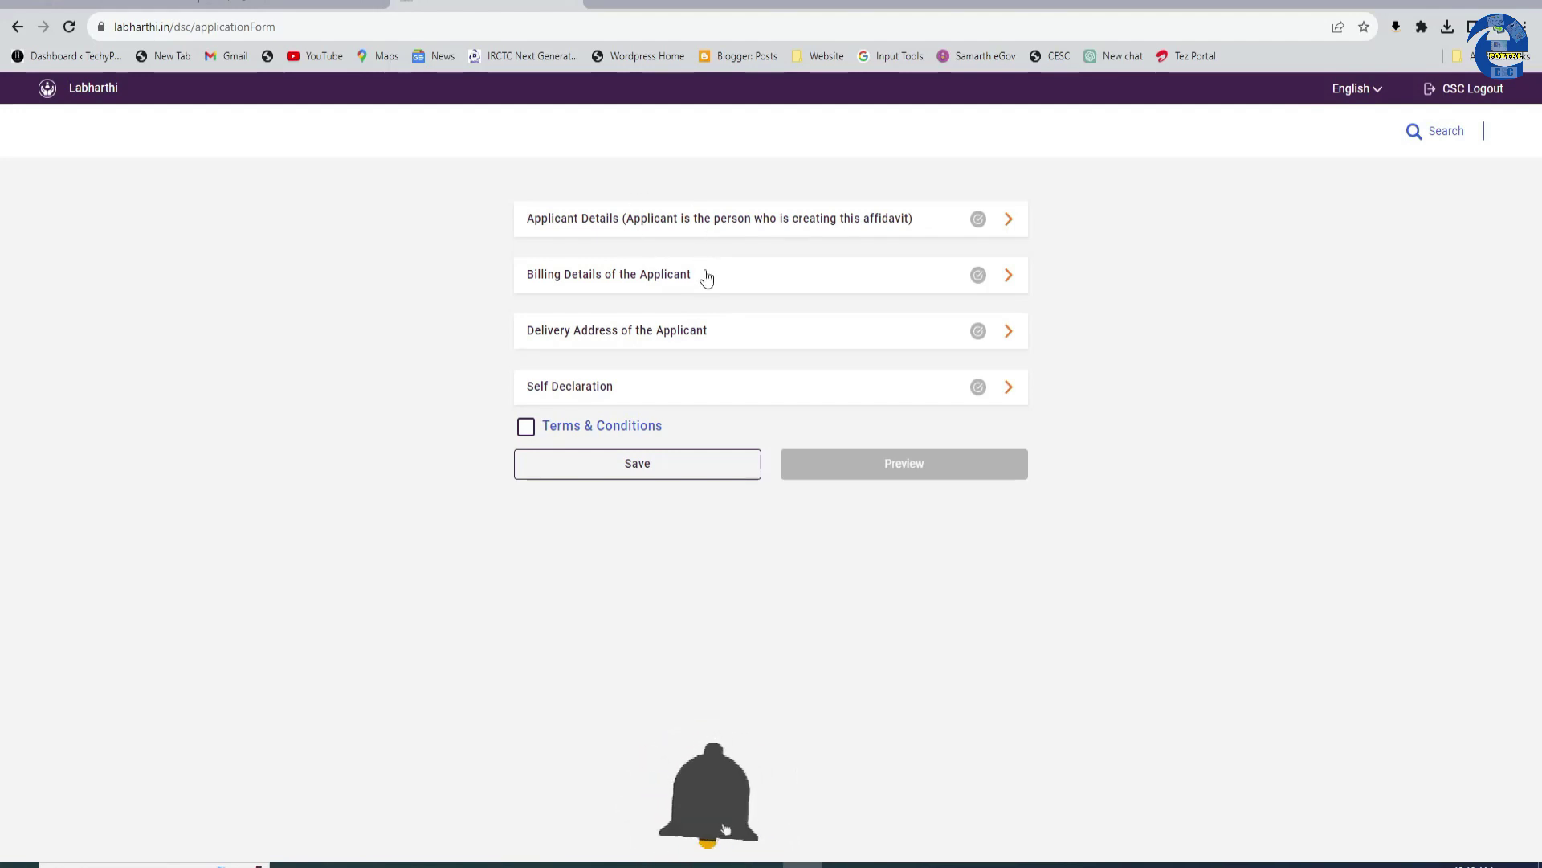
# Leave the affidavit form for the Labharthi dashboard, then switch to the CSC Digital Seva portal and open its services list
pyautogui.click(85, 90)
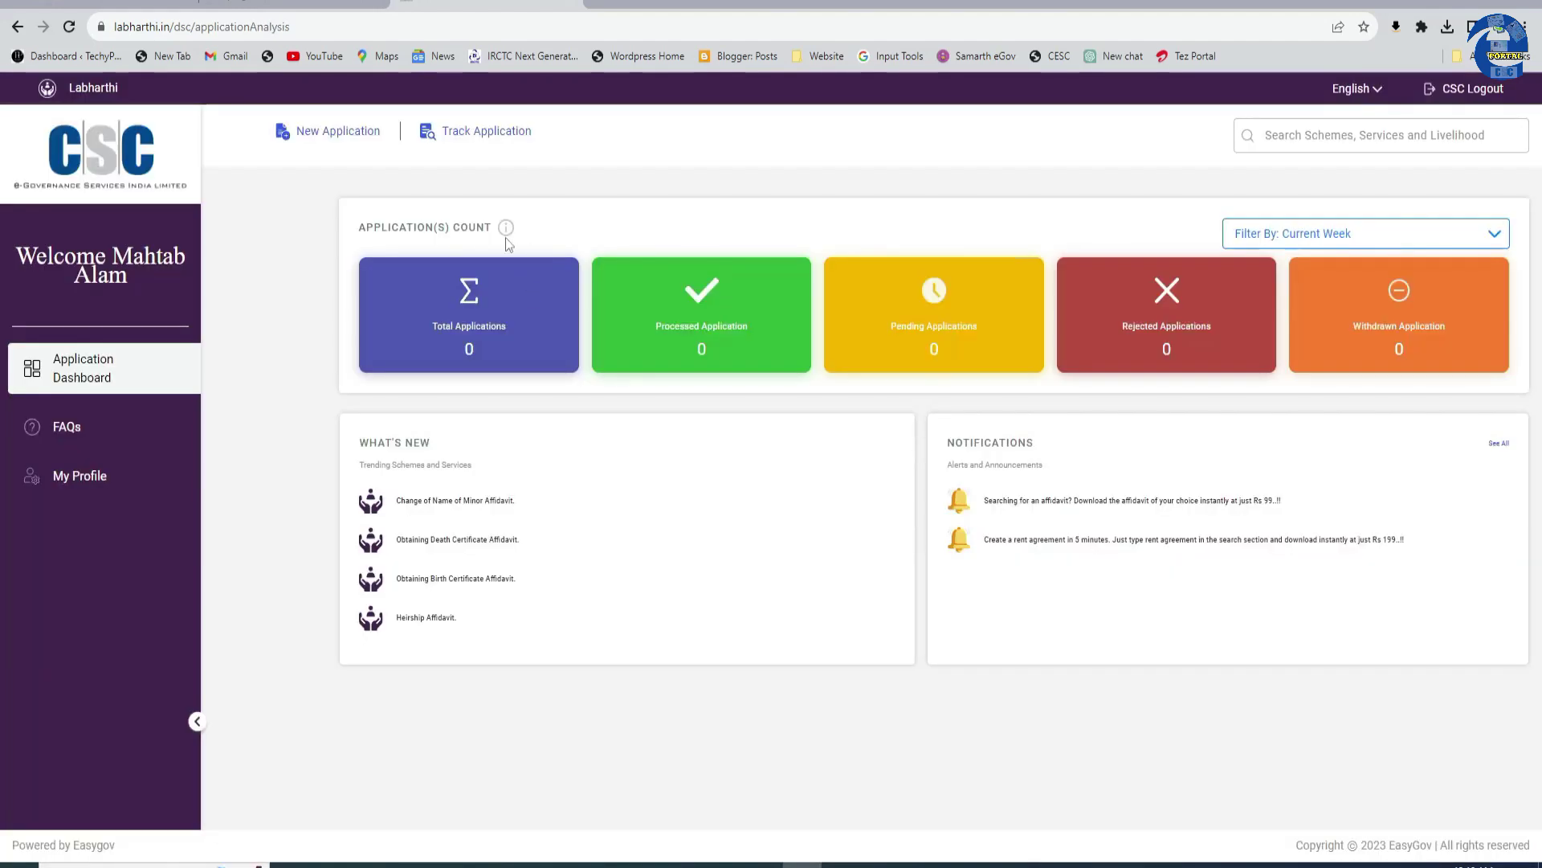
pyautogui.click(347, 148)
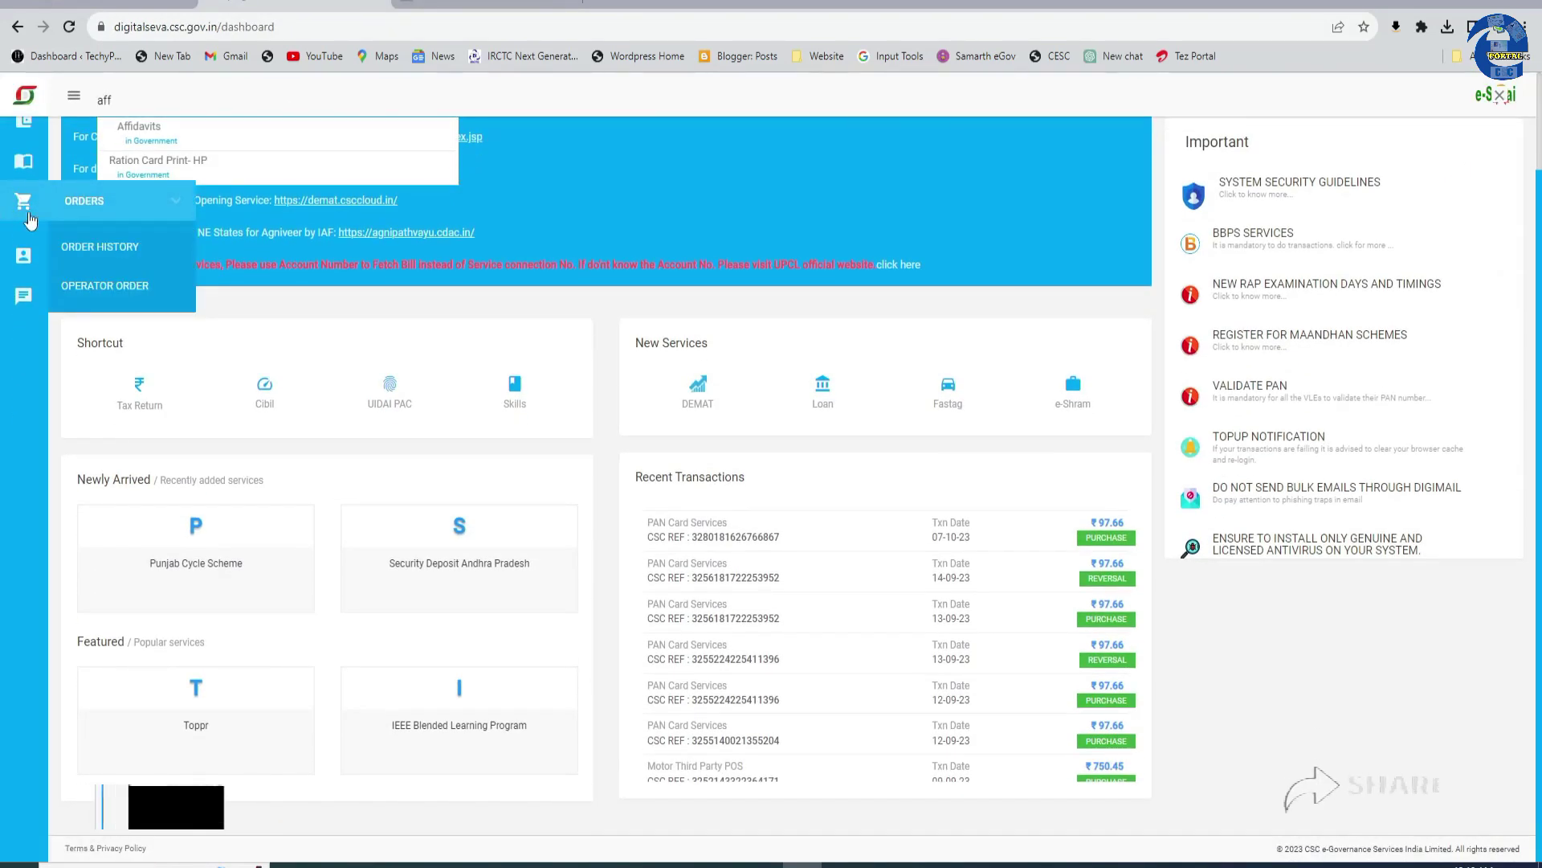
pyautogui.click(80, 205)
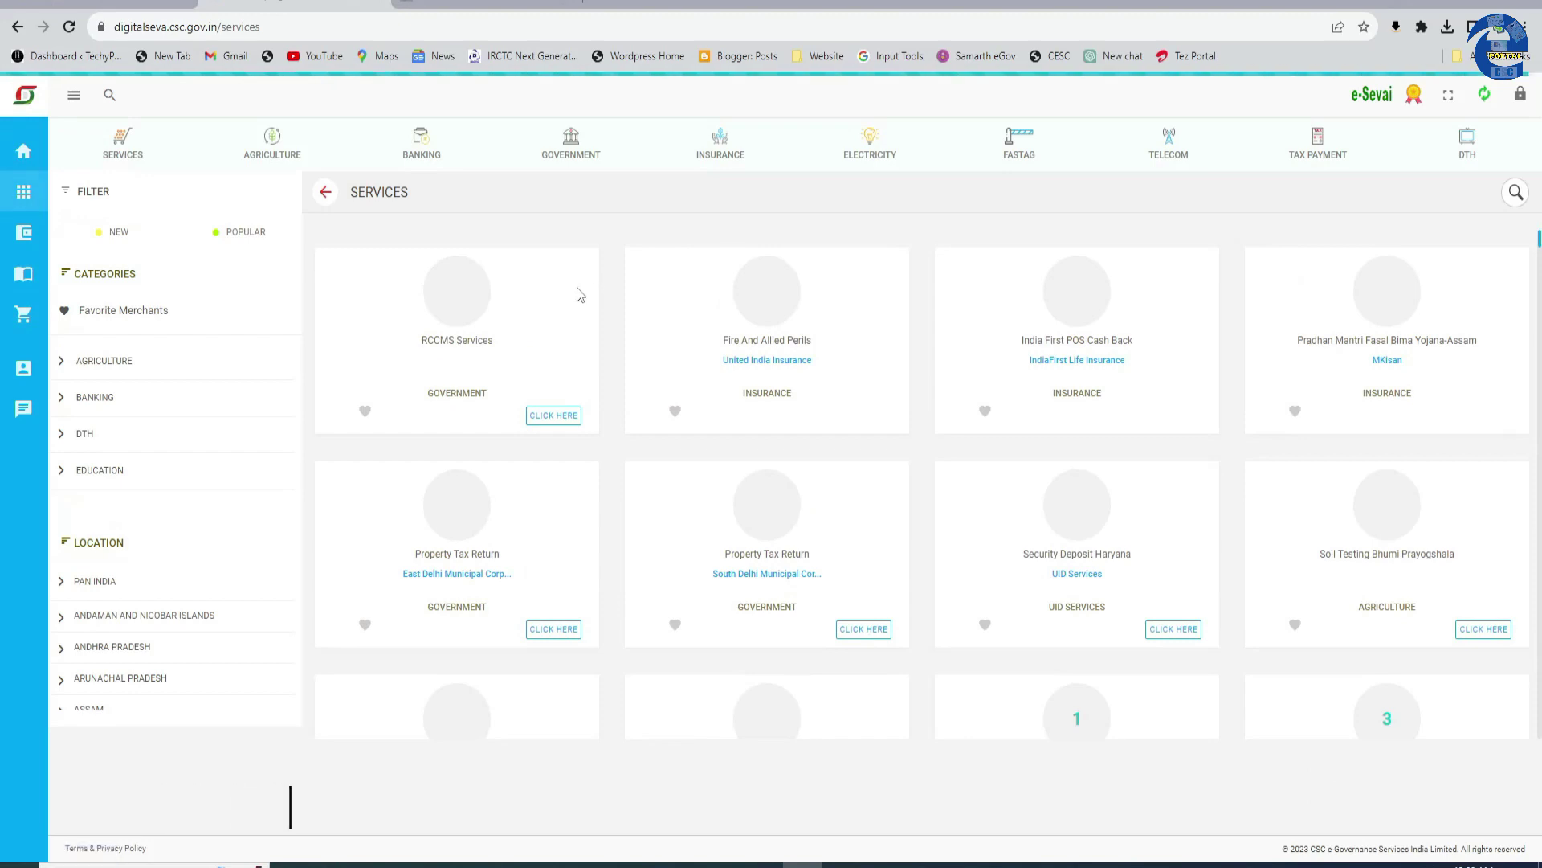
# Switch to YouTube and look over the E Portal channel's home page and videos
pyautogui.click(112, 4)
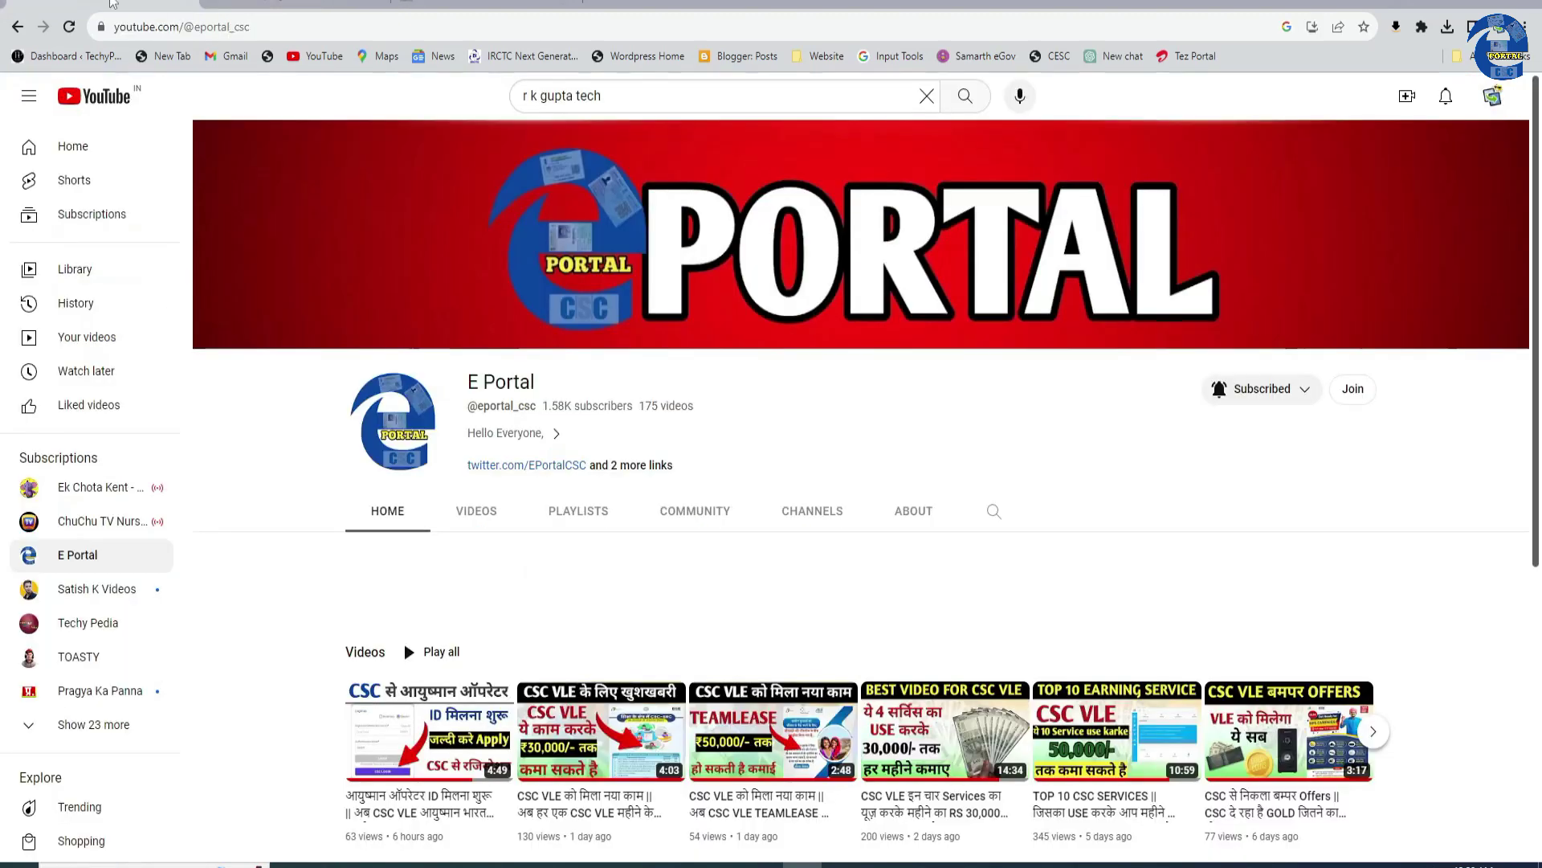
pyautogui.scroll(-2, 679, 474)
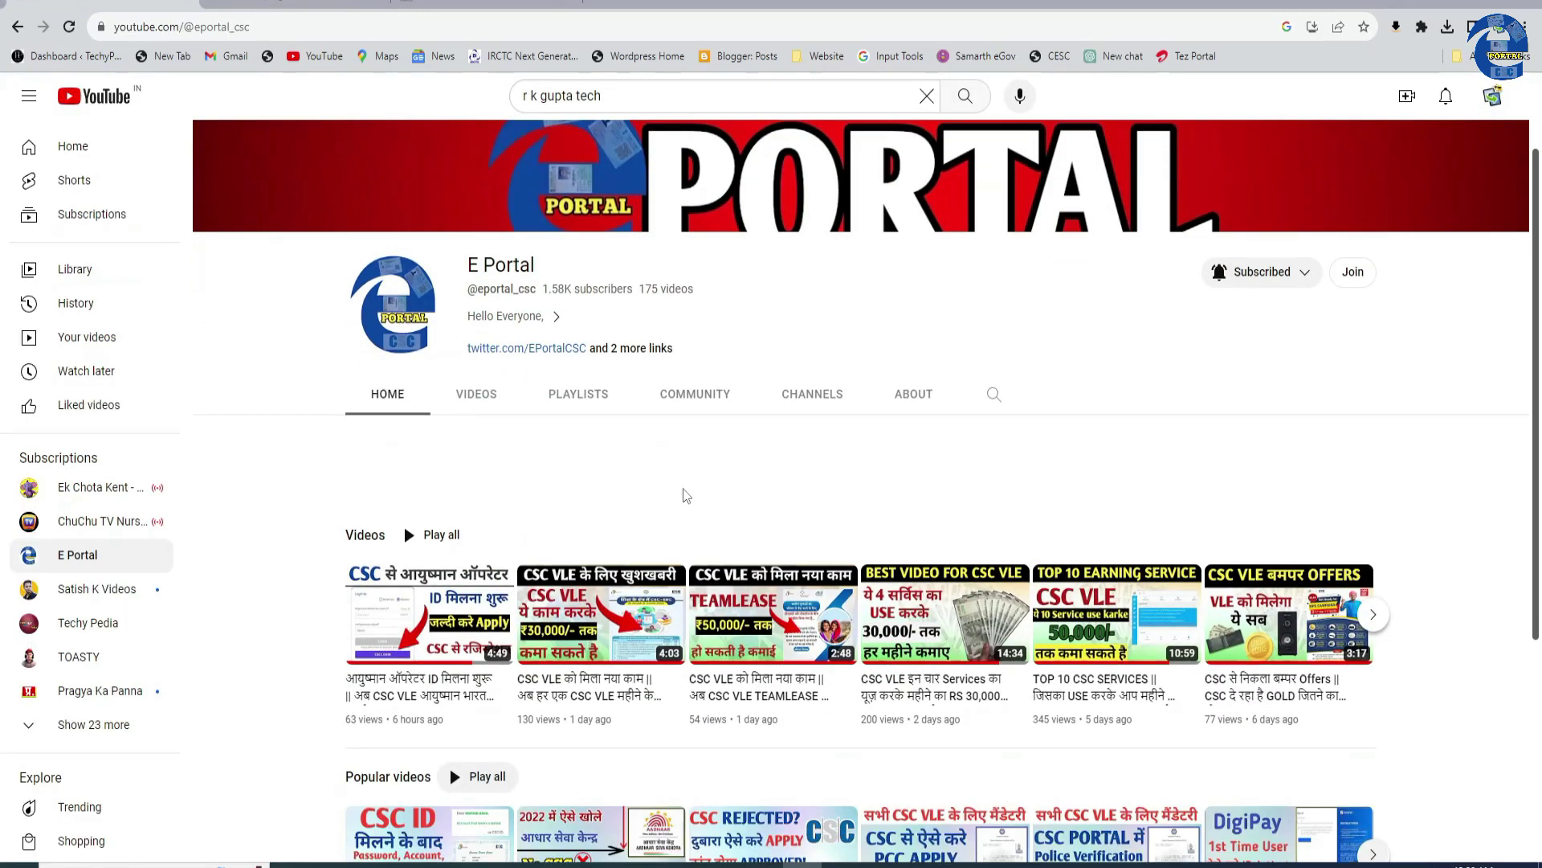
pyautogui.scroll(2, 771, 418)
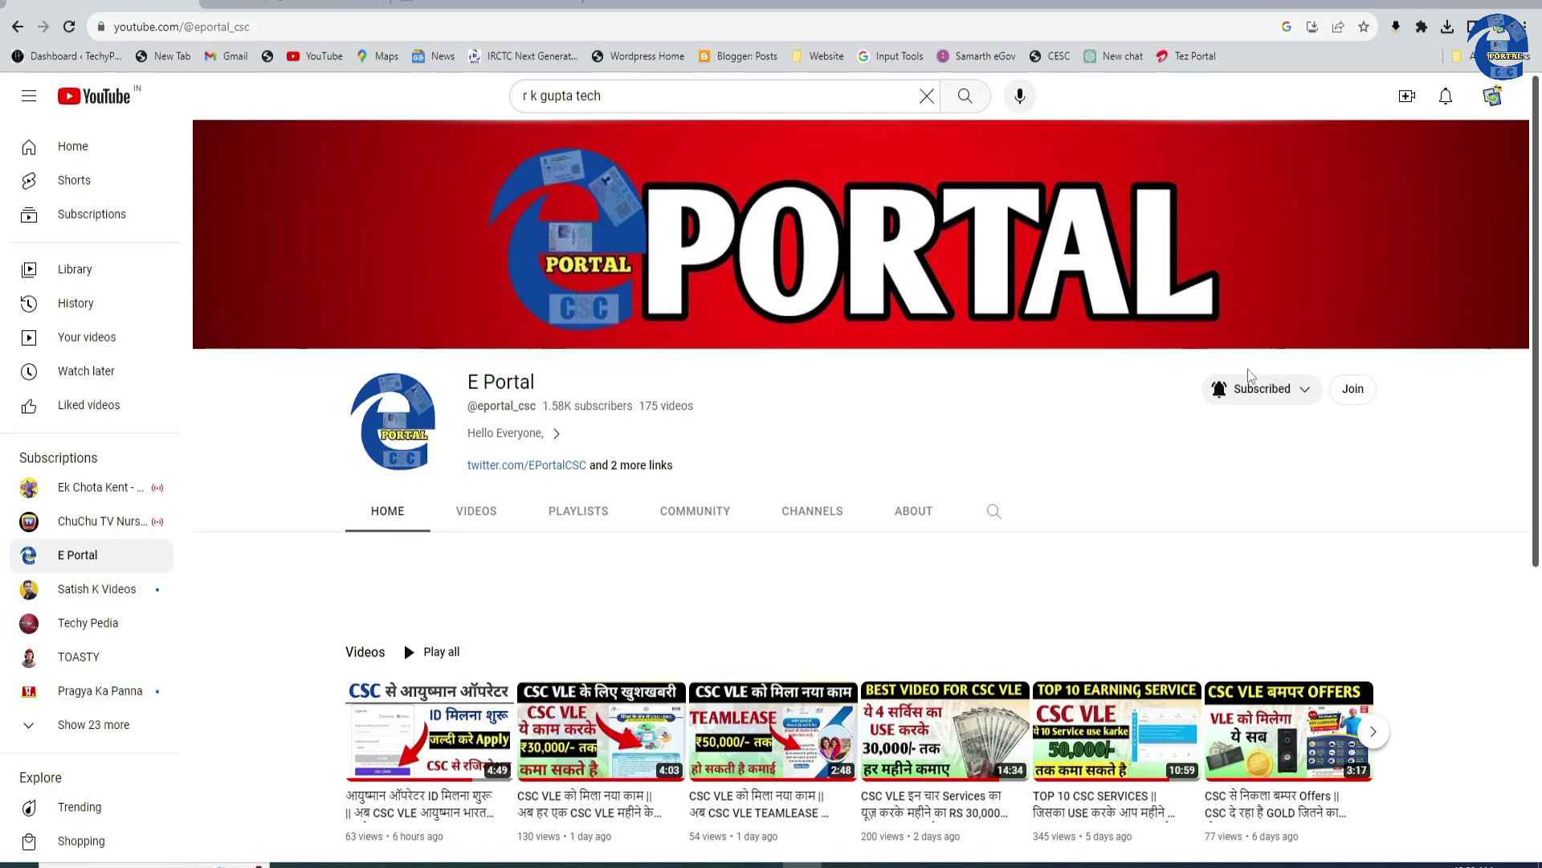